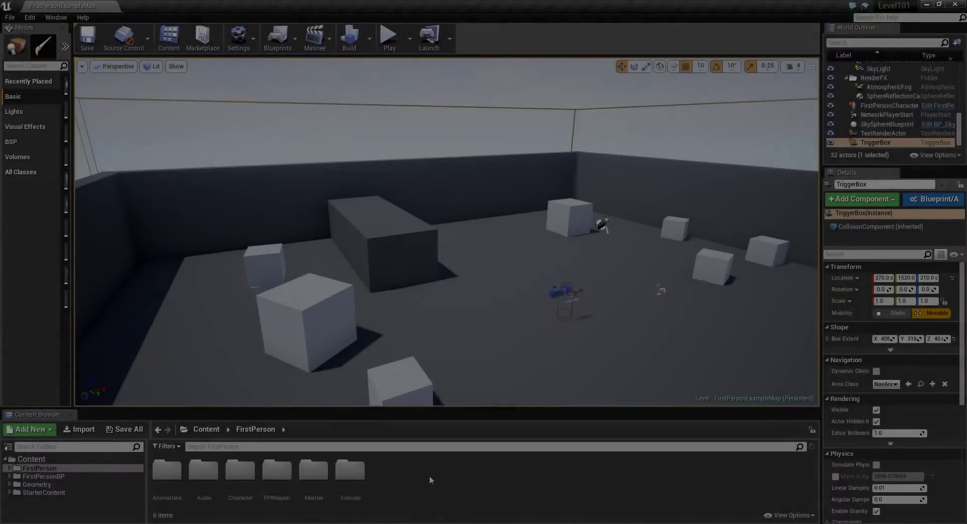
- Create a material named Snowmat in the FirstPerson folder and dock its Material Editor beside the level
{"action": "left_click", "coordinate": [463, 343]}
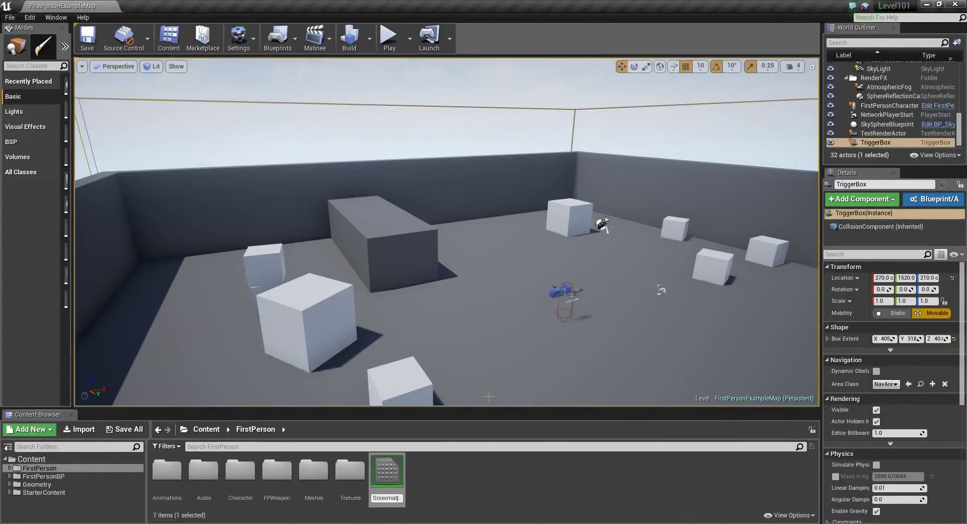
{"action": "key", "text": "Return"}
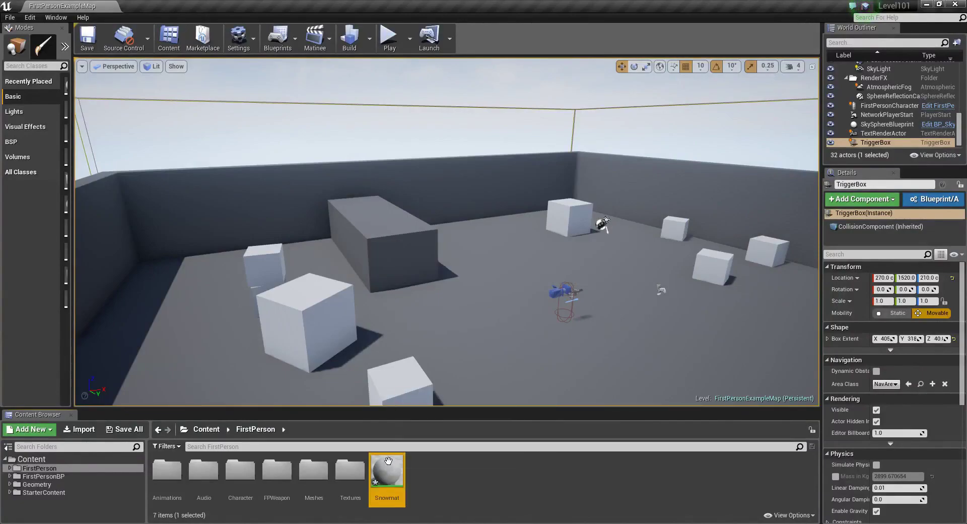
{"action": "double_click", "coordinate": [386, 470]}
{"action": "left_click_drag", "start_coordinate": [180, 128], "coordinate": [180, 9]}
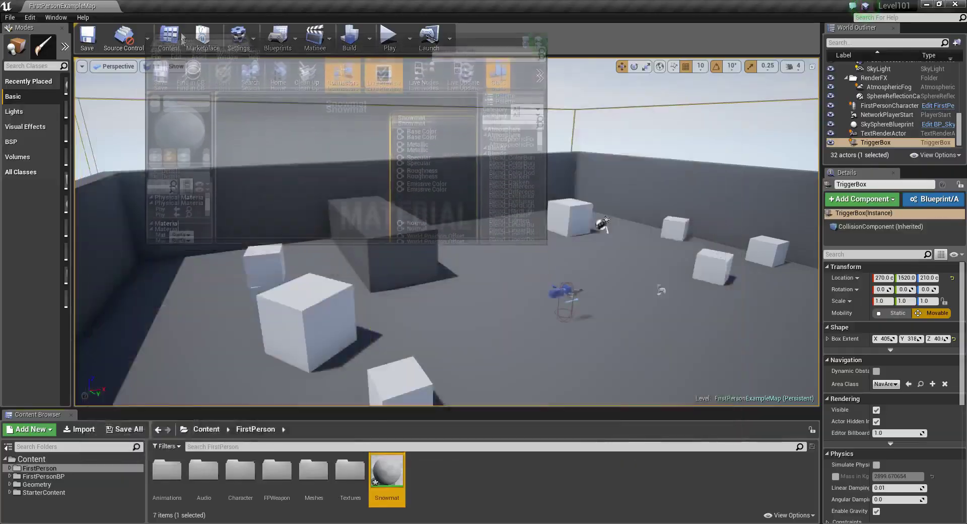
- Add a ParticleColor node to Snowmat's graph and wire its colour output into Base Color
{"action": "right_click_drag", "start_coordinate": [250, 122], "coordinate": [413, 192]}
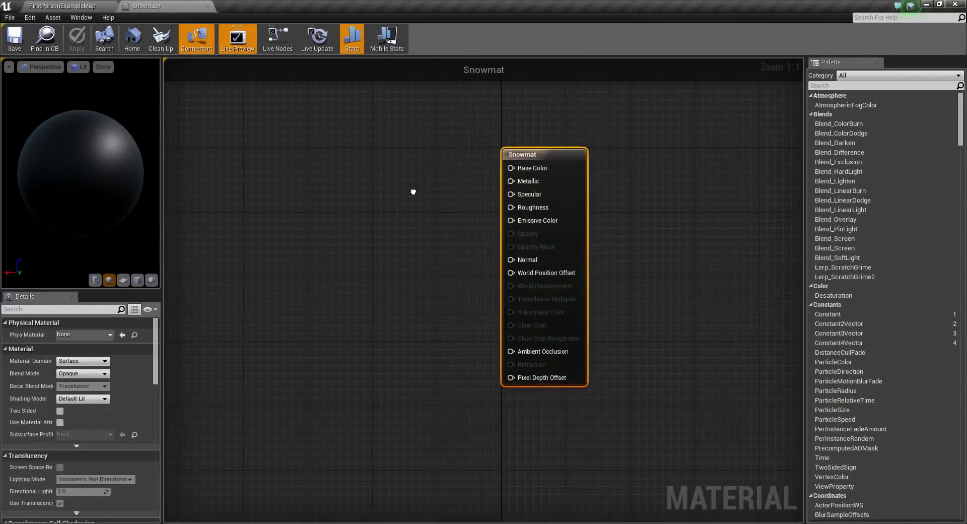
{"action": "right_click", "coordinate": [372, 181]}
{"action": "type", "text": "part"}
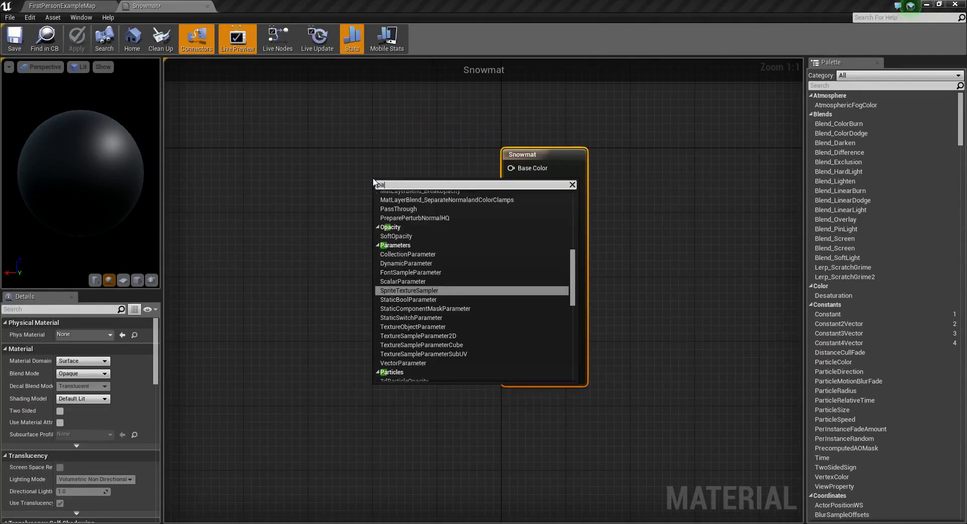
{"action": "key", "text": "Return"}
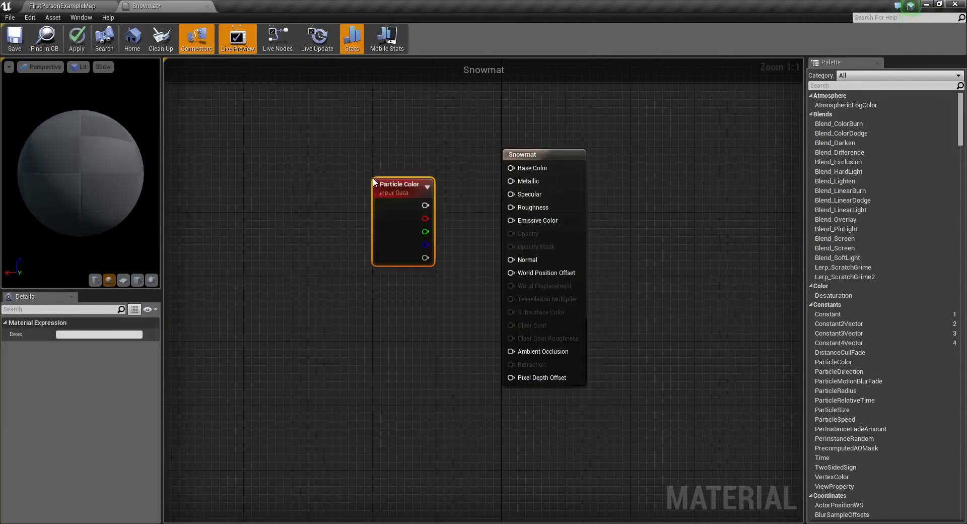
{"action": "mouse_move", "coordinate": [395, 186]}
{"action": "left_mouse_down"}
{"action": "mouse_move", "coordinate": [291, 165]}
{"action": "mouse_move", "coordinate": [510, 168]}
{"action": "left_mouse_up"}
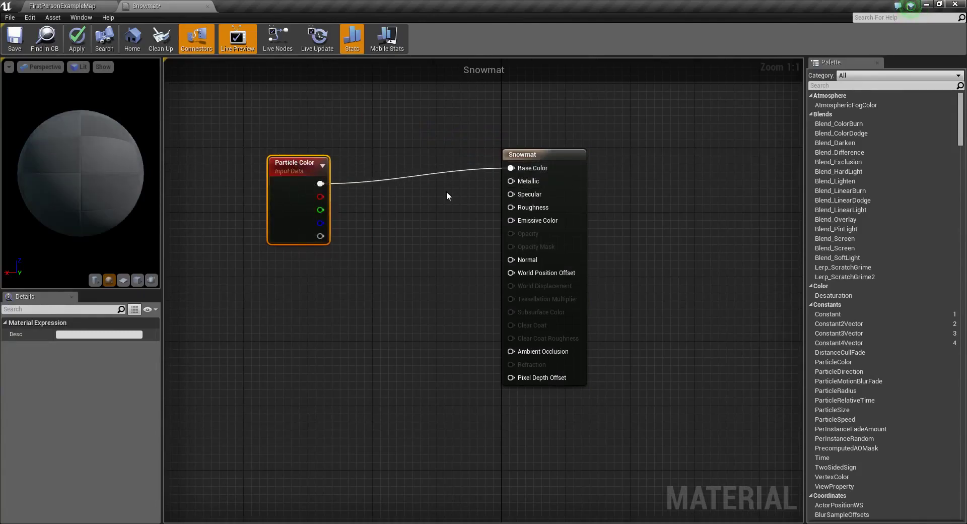
{"action": "right_click_drag", "start_coordinate": [341, 260], "coordinate": [442, 244]}
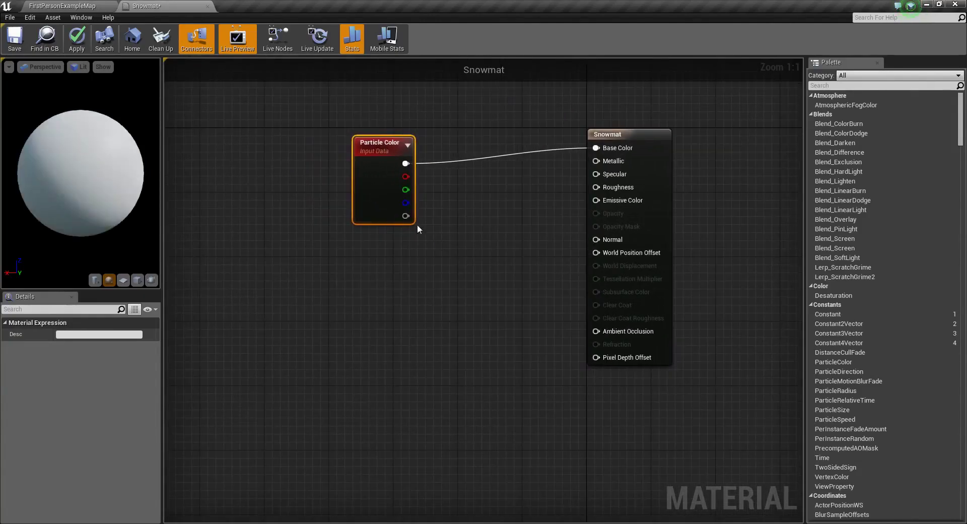
{"action": "left_click_drag", "start_coordinate": [406, 215], "coordinate": [452, 255]}
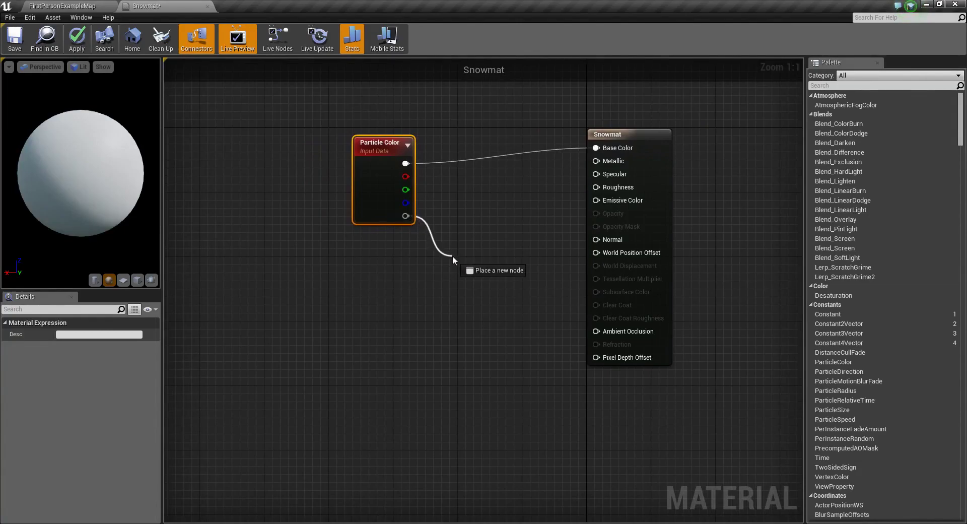
- Multiply Particle Color's alpha with a Multiply node and wire its output into Opacity
{"action": "type", "text": "mu"}
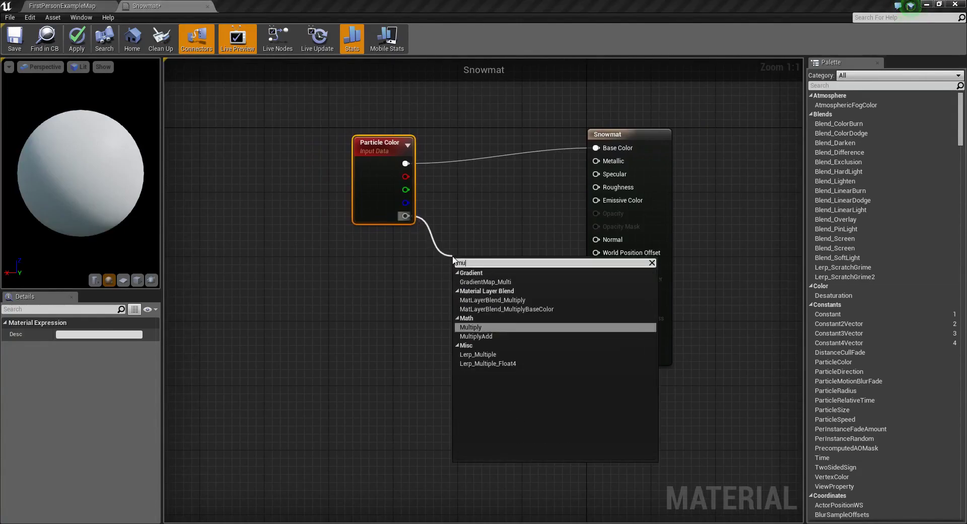
{"action": "key", "text": "Return"}
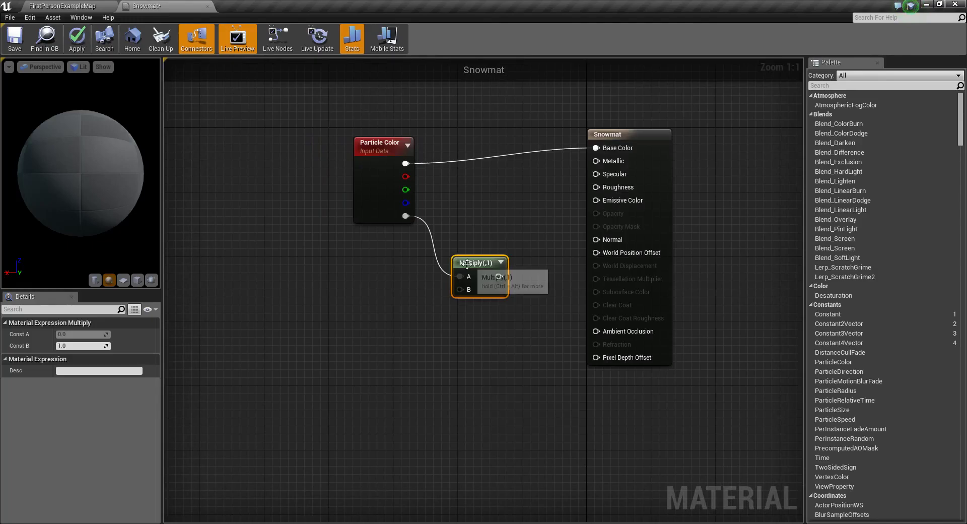
{"action": "left_click_drag", "start_coordinate": [500, 279], "coordinate": [598, 216]}
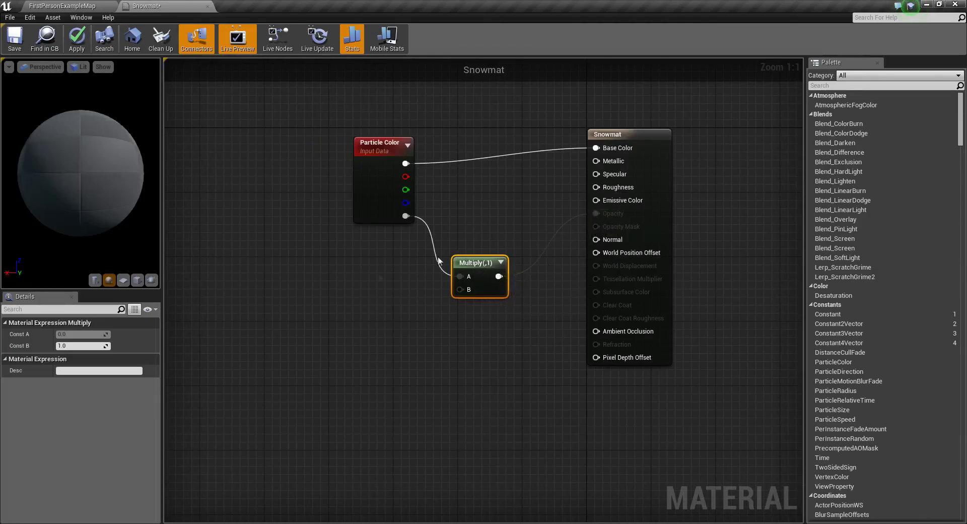
- Add a RadialGradientExponential node and connect it to the Multiply node's B input
{"action": "right_click", "coordinate": [257, 331]}
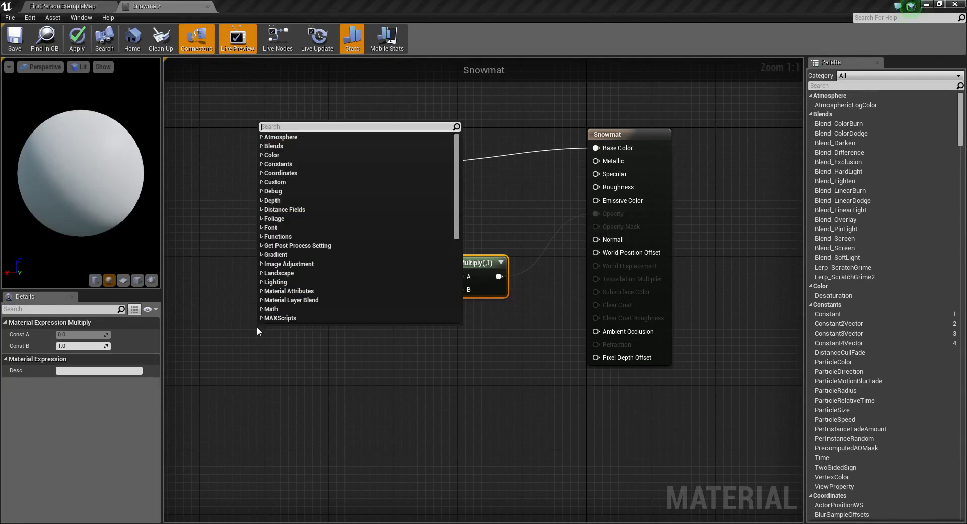
{"action": "type", "text": "rad"}
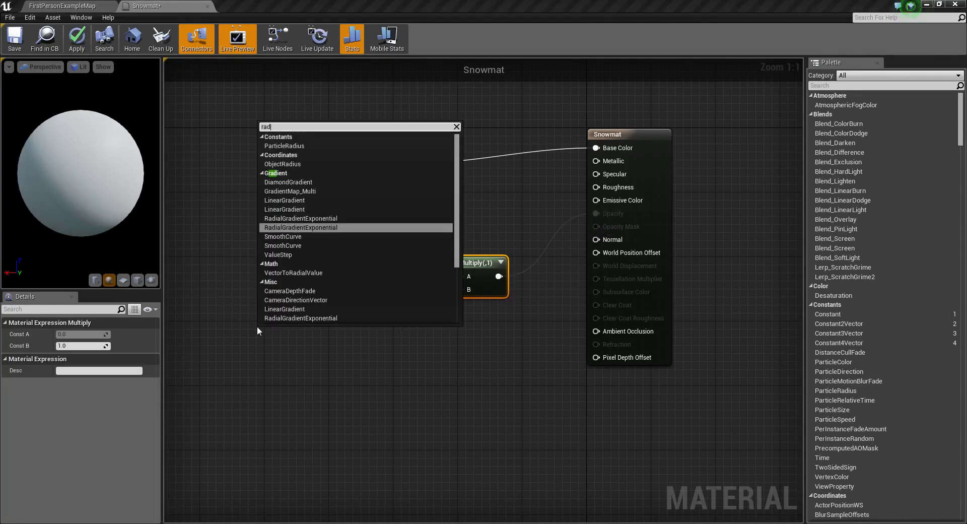
{"action": "key", "text": "Return"}
{"action": "left_click_drag", "start_coordinate": [409, 345], "coordinate": [459, 289]}
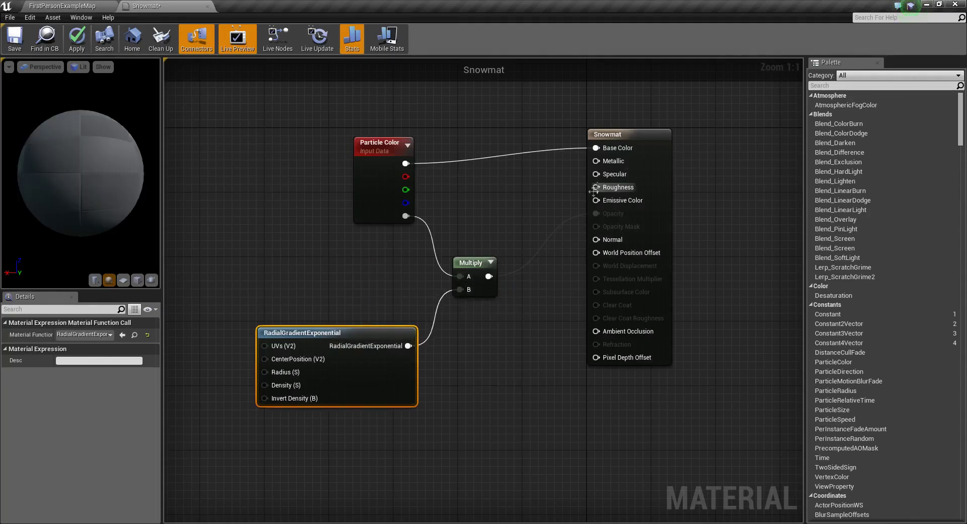
{"action": "left_click", "coordinate": [599, 143]}
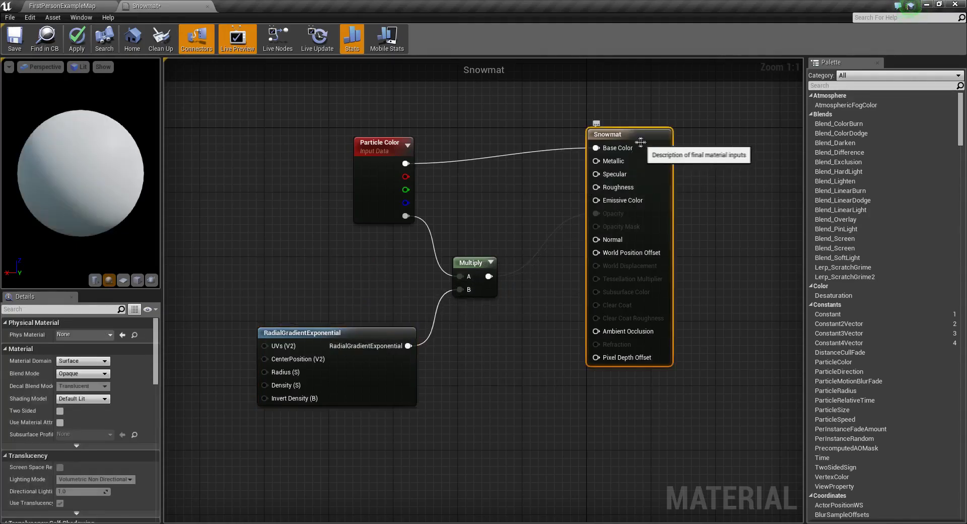
- Set Snowmat's Blend Mode to Translucent, apply and save it, and return to FirstPersonExampleMap
{"action": "left_click", "coordinate": [92, 373]}
{"action": "left_click", "coordinate": [86, 391]}
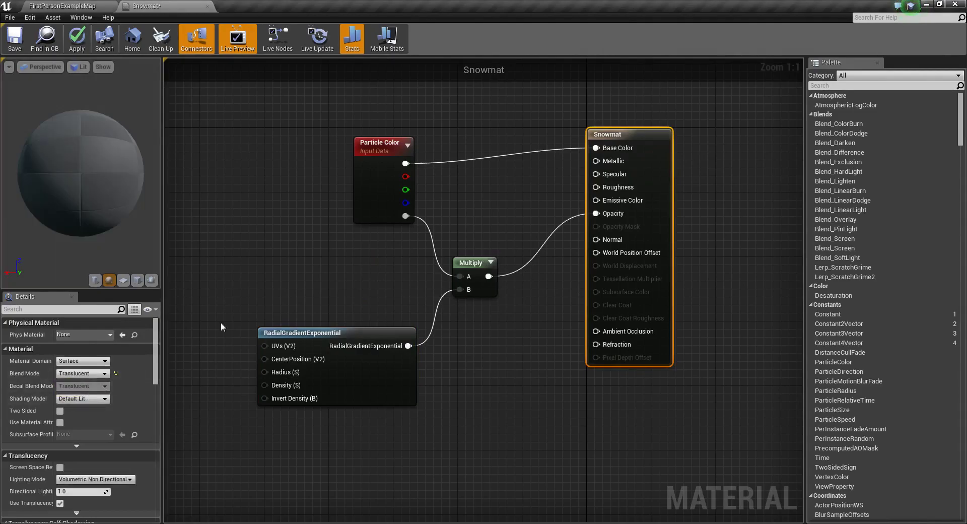
{"action": "left_click", "coordinate": [76, 45]}
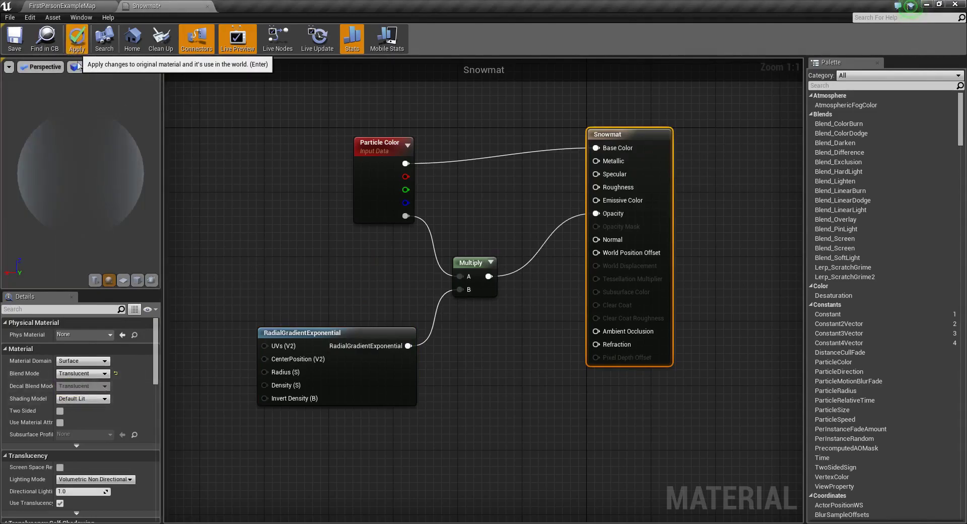
{"action": "left_click", "coordinate": [15, 43]}
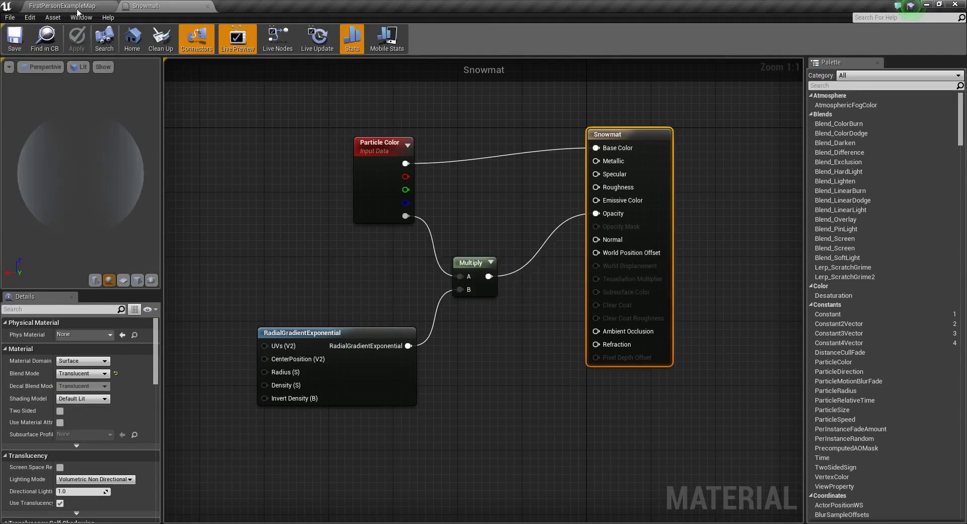
{"action": "left_click", "coordinate": [78, 9]}
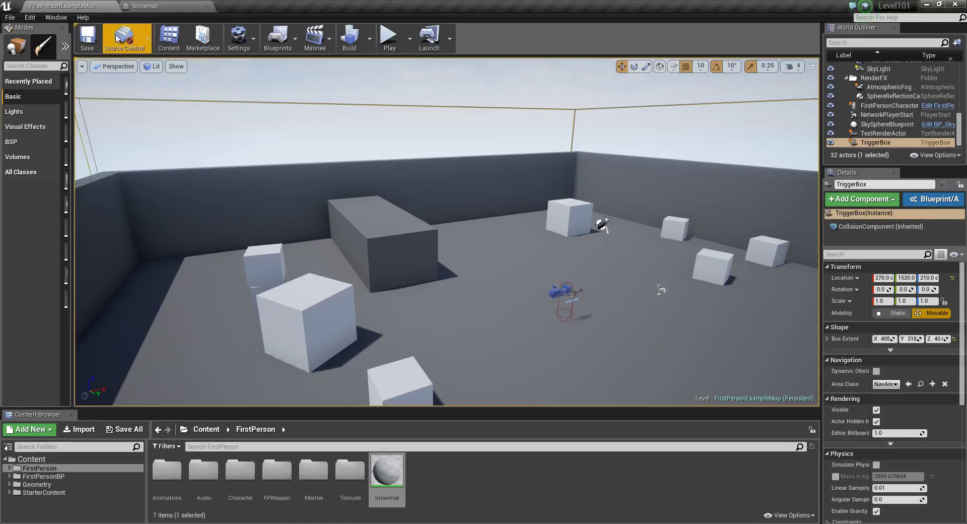
- Create a particle system named Snow in the FirstPerson folder and open it in Cascade
{"action": "right_click", "coordinate": [434, 477]}
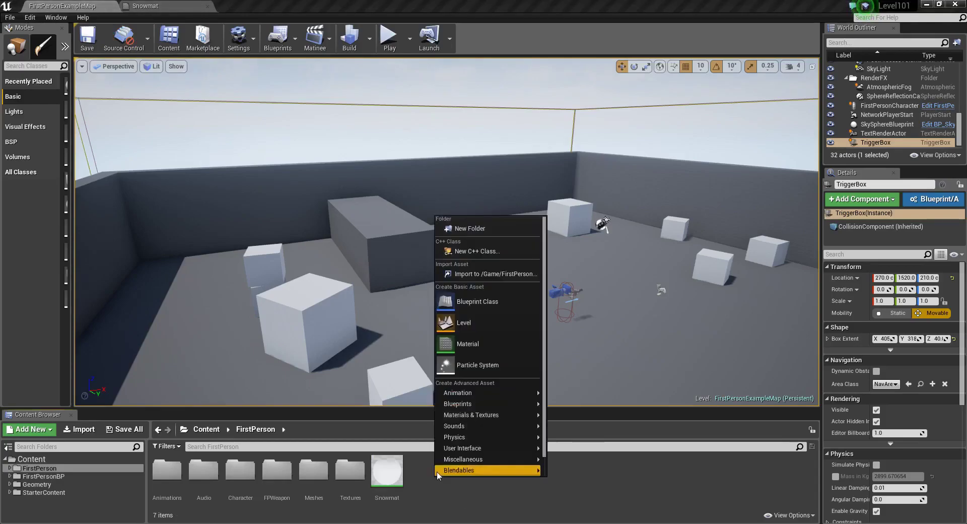
{"action": "key", "text": "Escape"}
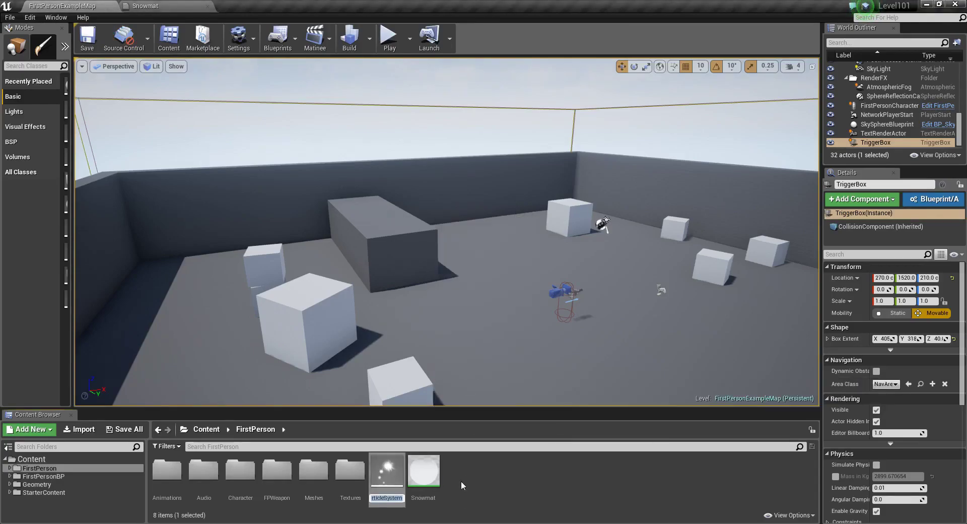
{"action": "type", "text": "Sno"}
{"action": "type", "text": "w"}
{"action": "key", "text": "Return"}
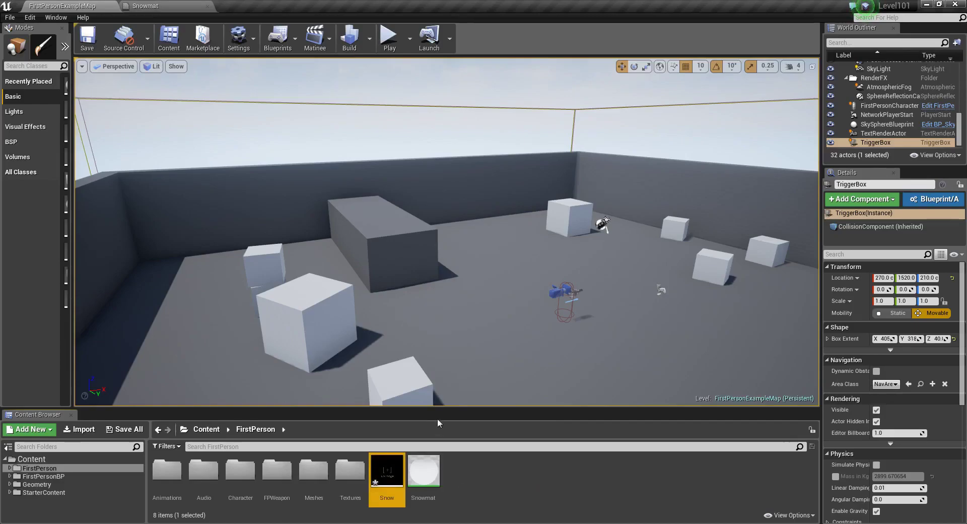
{"action": "double_click", "coordinate": [386, 469]}
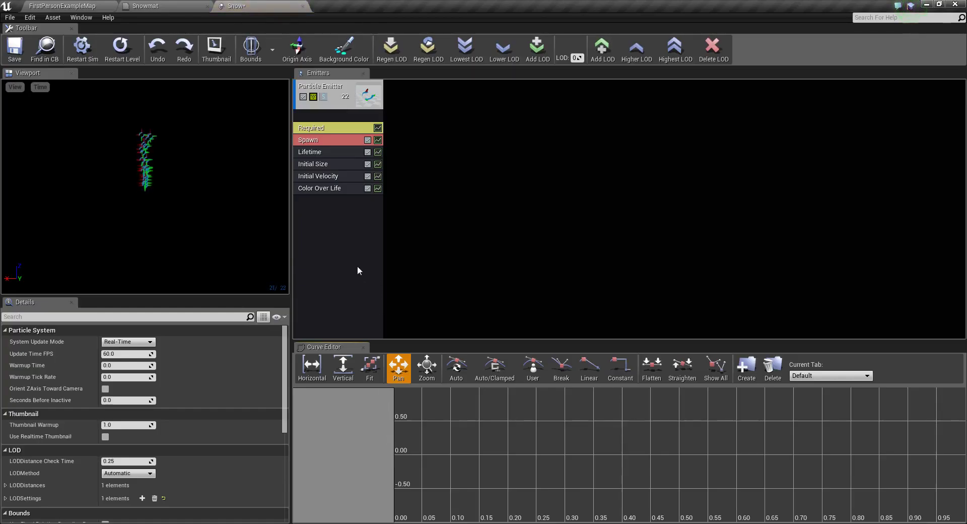
- Add Initial Location and Sphere location modules to the snow emitter
{"action": "right_click", "coordinate": [345, 236]}
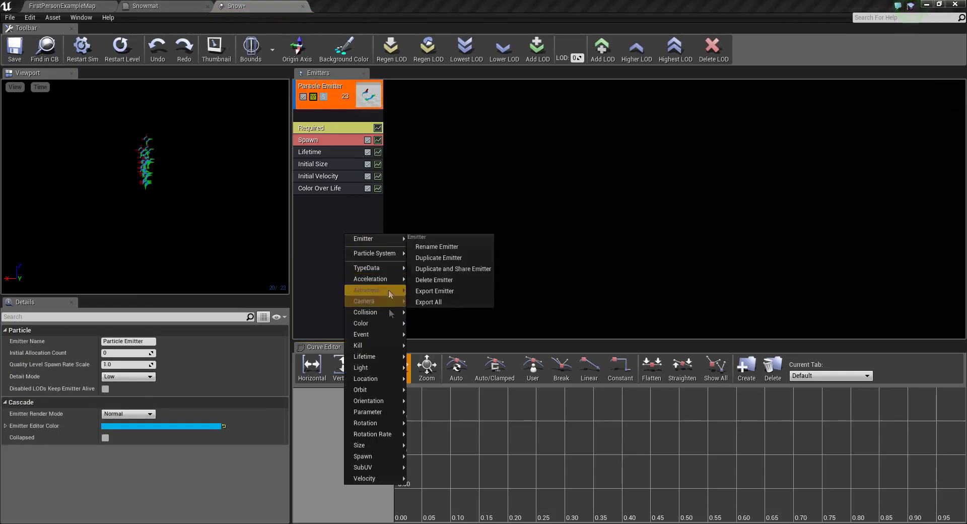
{"action": "mouse_move", "coordinate": [393, 381]}
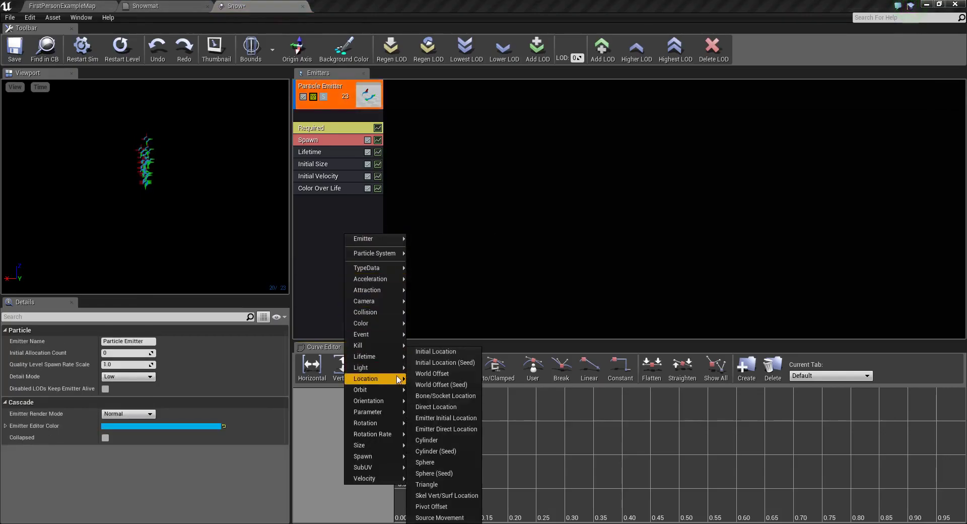
{"action": "left_click", "coordinate": [434, 351]}
{"action": "right_click", "coordinate": [321, 244]}
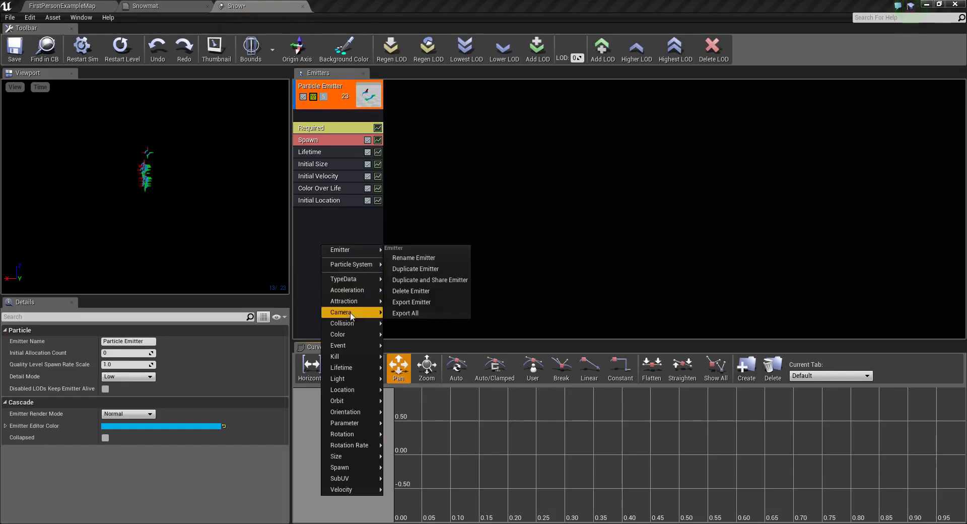
{"action": "mouse_move", "coordinate": [354, 391]}
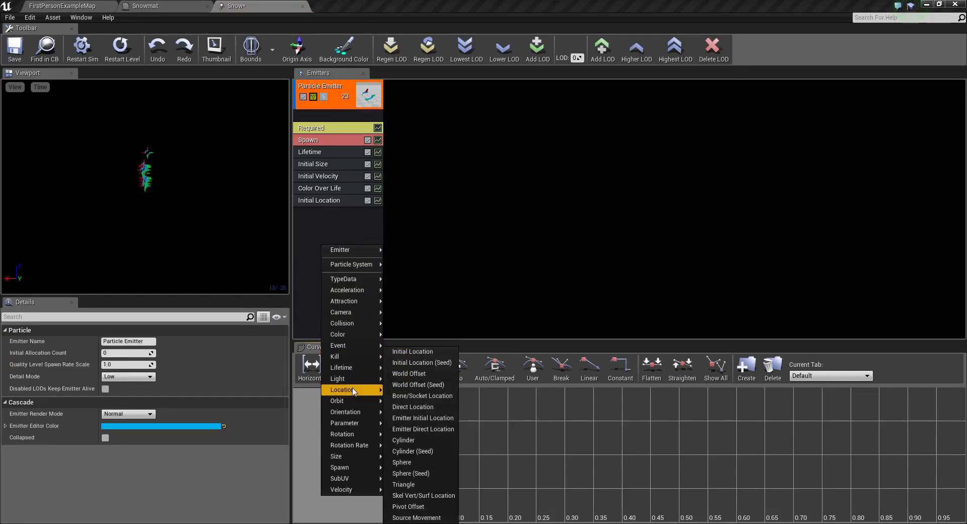
{"action": "left_click", "coordinate": [402, 461]}
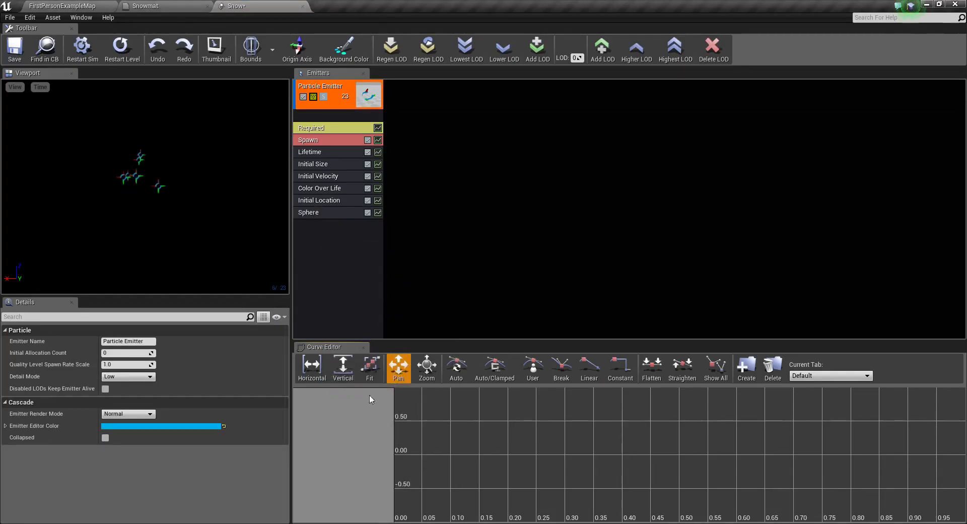
- Give the emitter New GPU Sprites type data
{"action": "right_click", "coordinate": [315, 251]}
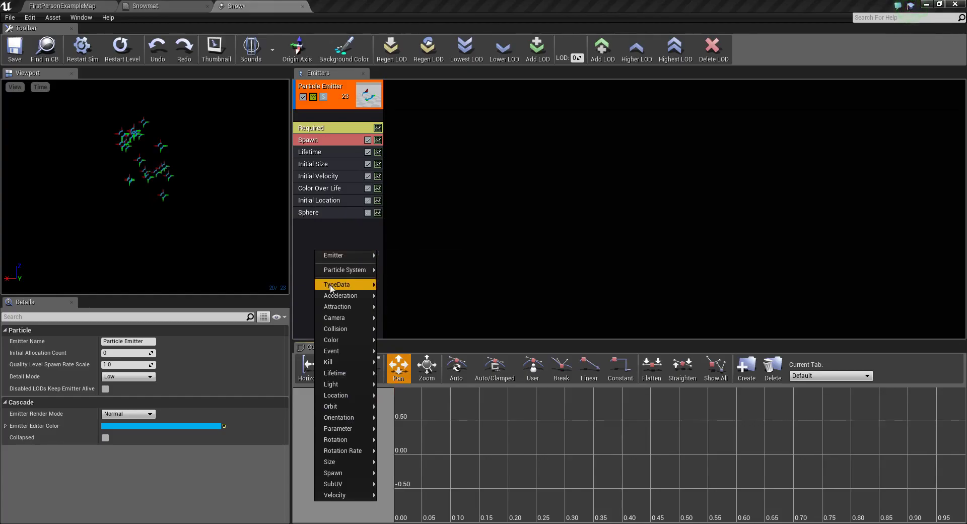
{"action": "mouse_move", "coordinate": [332, 287]}
{"action": "left_click", "coordinate": [408, 314]}
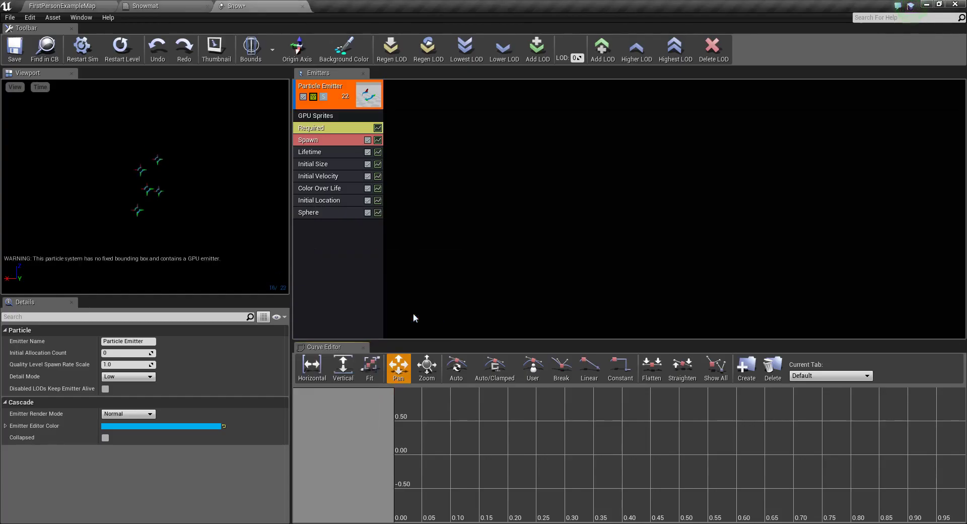
- Set the Sphere module's Start Radius distribution constant to 150.0
{"action": "left_click", "coordinate": [323, 215]}
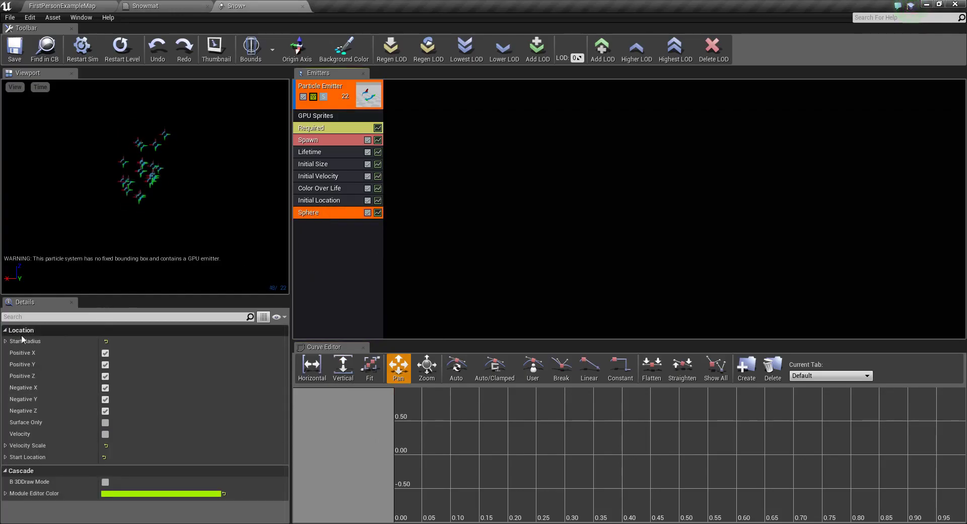
{"action": "left_click", "coordinate": [6, 341]}
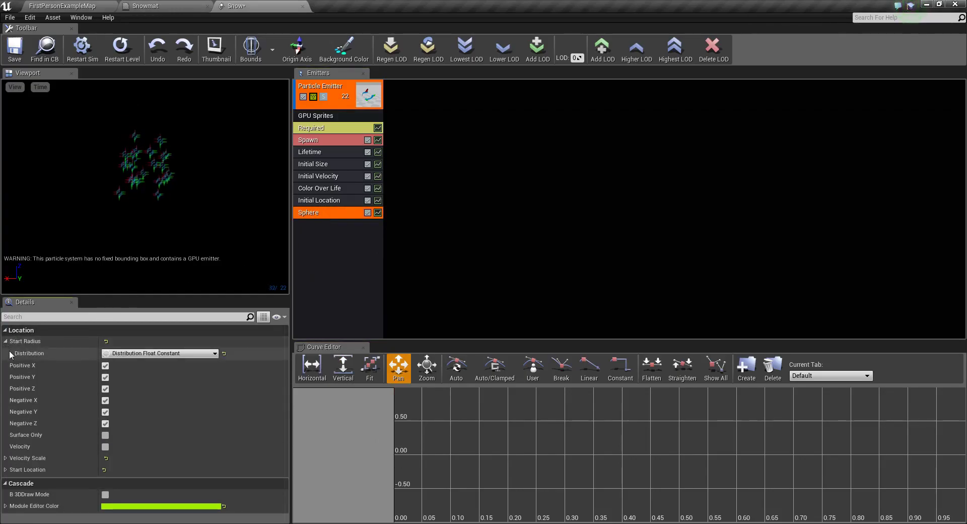
{"action": "left_click", "coordinate": [10, 353]}
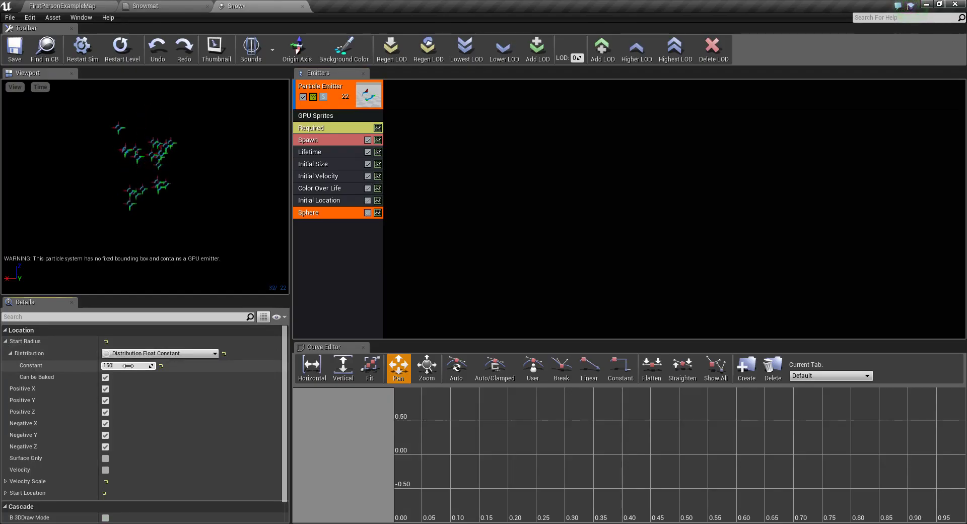
{"action": "left_click", "coordinate": [315, 202]}
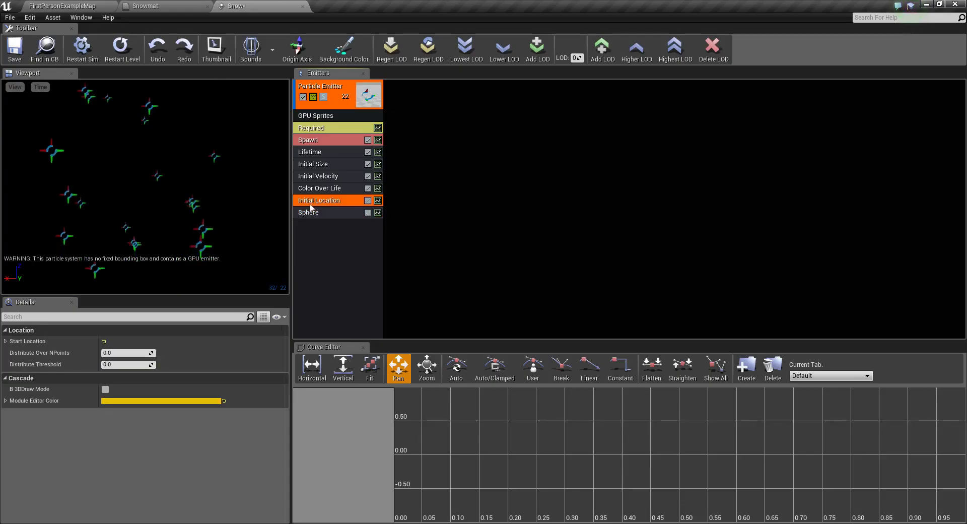
- In Initial Location's Start Location distribution, set Max X and Max Y to 500
{"action": "left_click", "coordinate": [5, 341]}
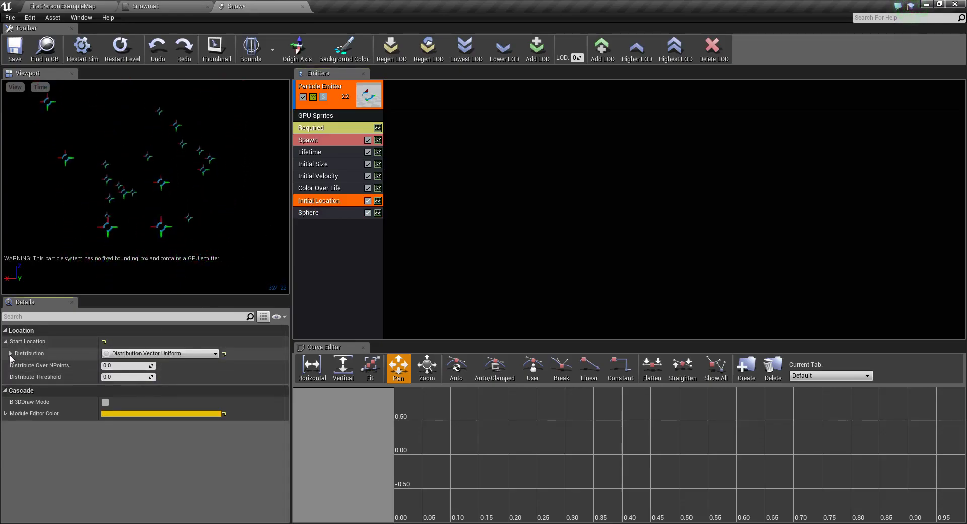
{"action": "left_click", "coordinate": [10, 354]}
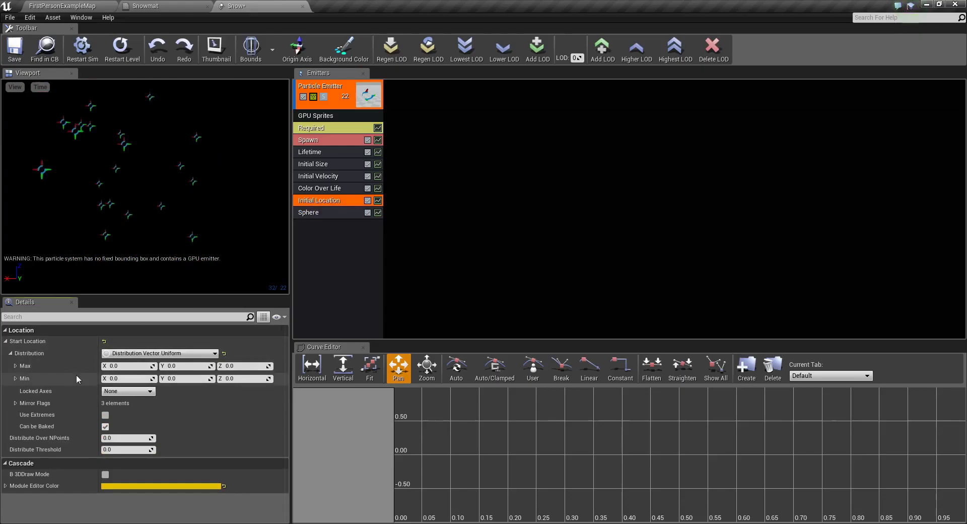
{"action": "left_click", "coordinate": [15, 365]}
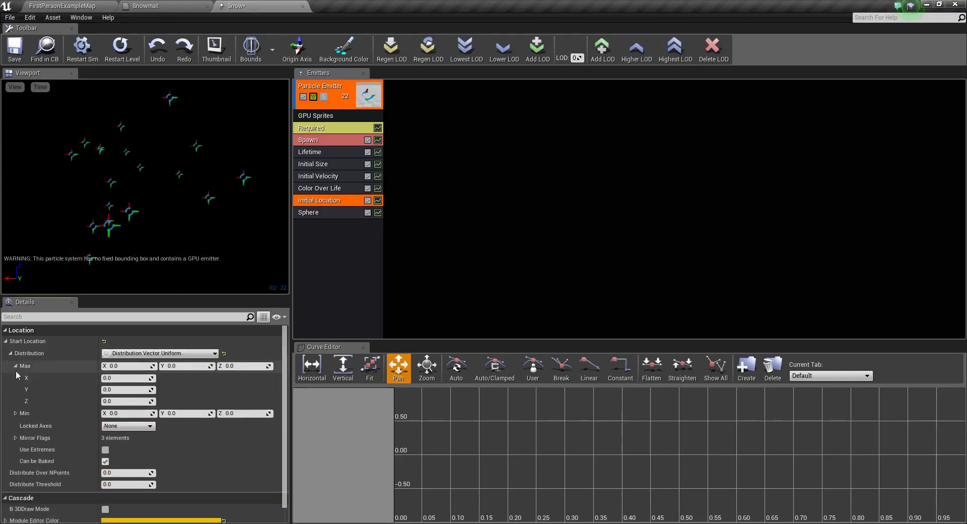
{"action": "left_click", "coordinate": [15, 412]}
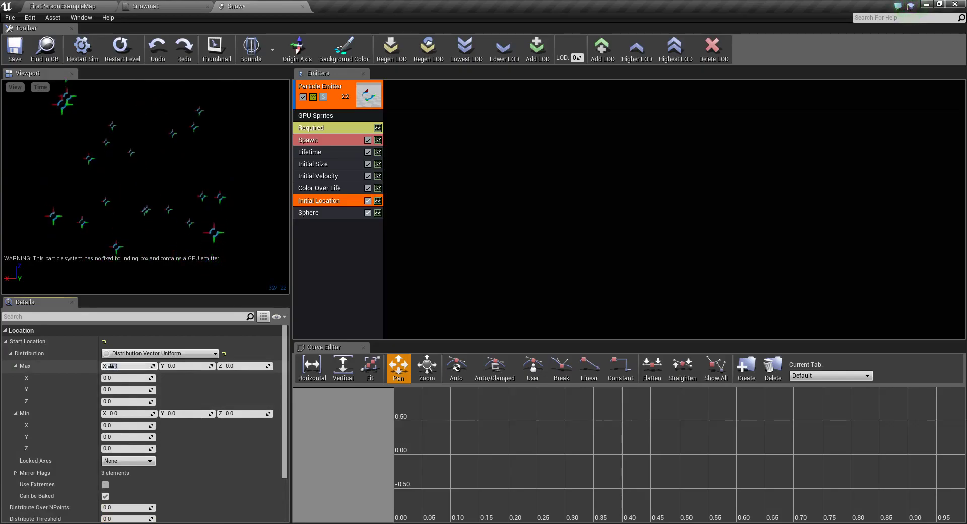
{"action": "left_click", "coordinate": [112, 365]}
{"action": "type", "text": "500"}
{"action": "key", "text": "Tab"}
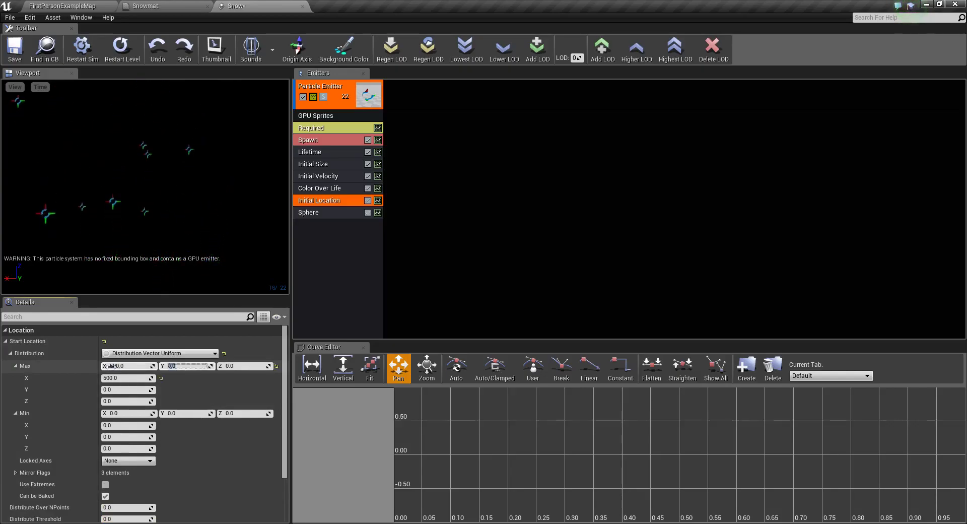
{"action": "type", "text": "500"}
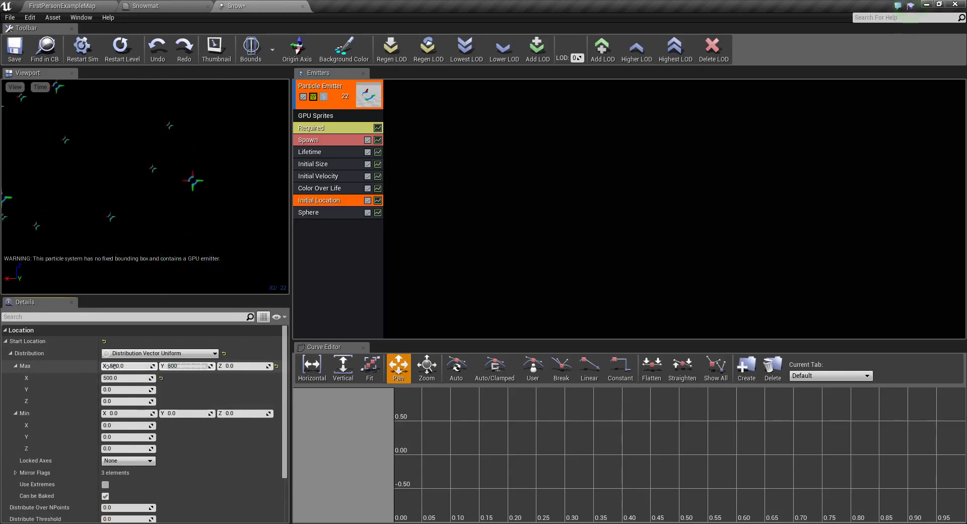
{"action": "key", "text": "Return"}
- Set Start Location Min X and Min Y to -500
{"action": "left_click", "coordinate": [128, 413]}
{"action": "type", "text": "-500"}
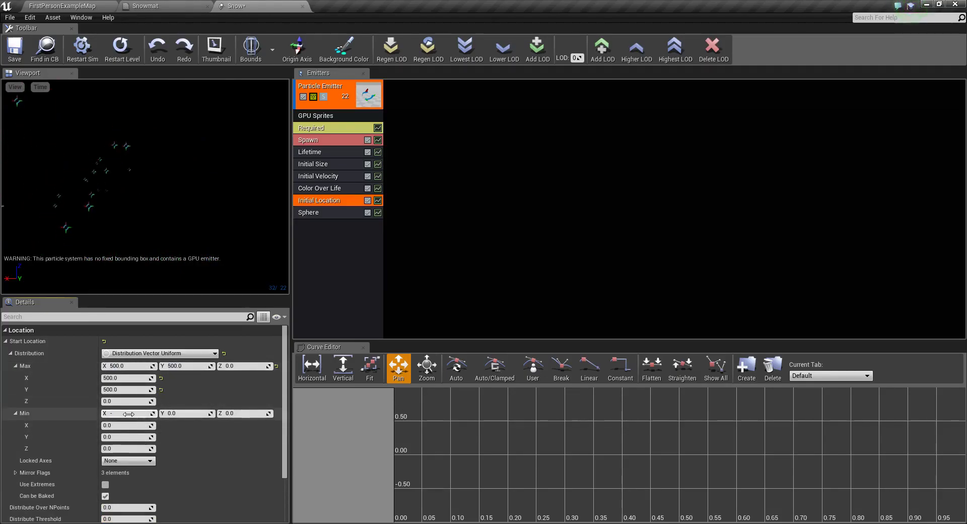
{"action": "key", "text": "Tab"}
{"action": "type", "text": "-500"}
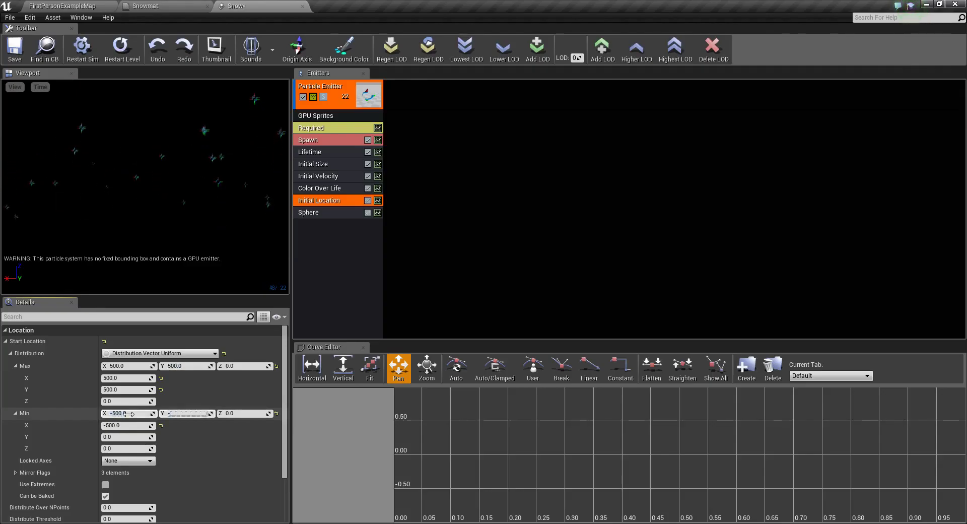
{"action": "key", "text": "Return"}
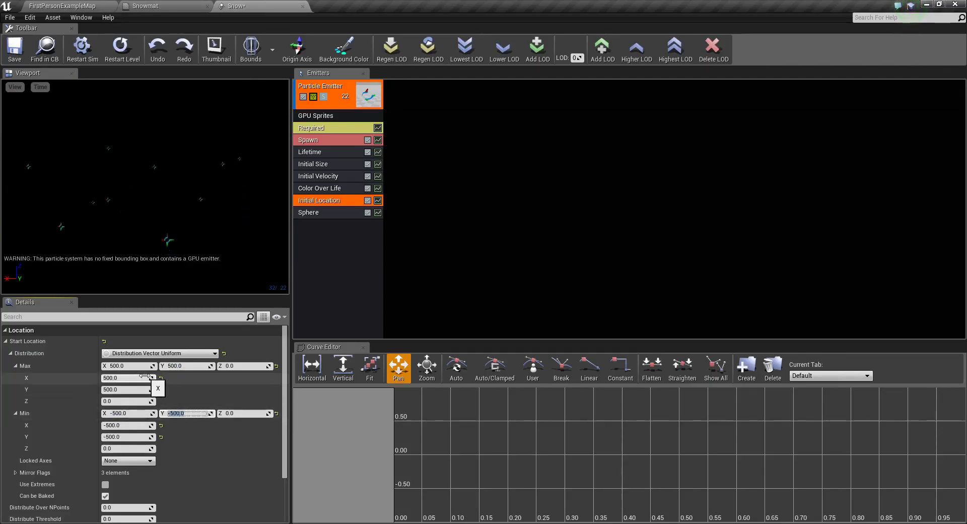
- Make Color Over Life's Alpha Over Life a Float Constant distribution of 0.5
{"action": "left_click", "coordinate": [312, 189]}
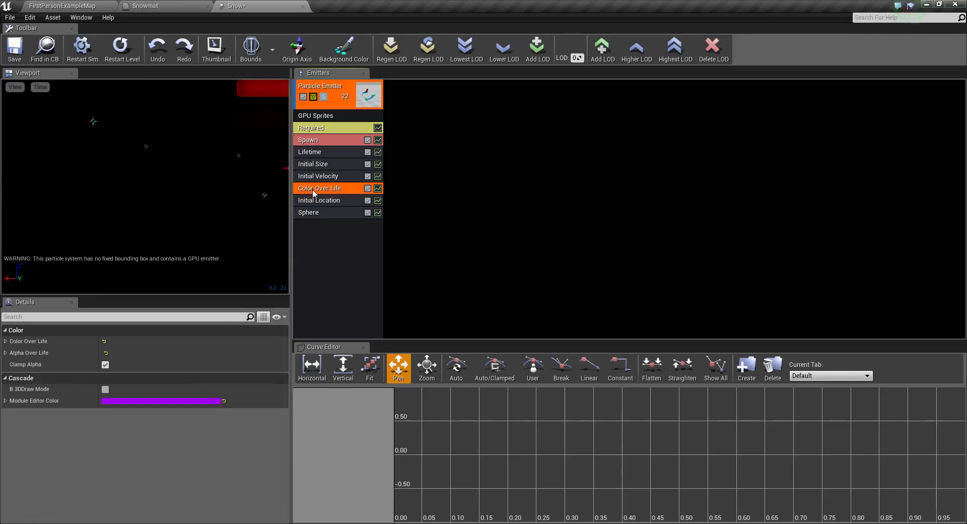
{"action": "left_click", "coordinate": [5, 352]}
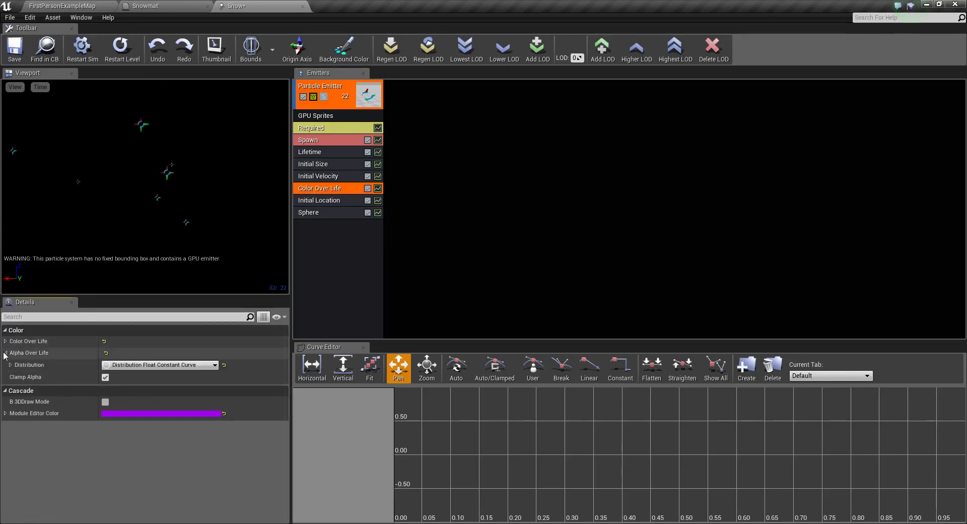
{"action": "left_click", "coordinate": [214, 364]}
{"action": "left_click", "coordinate": [195, 384]}
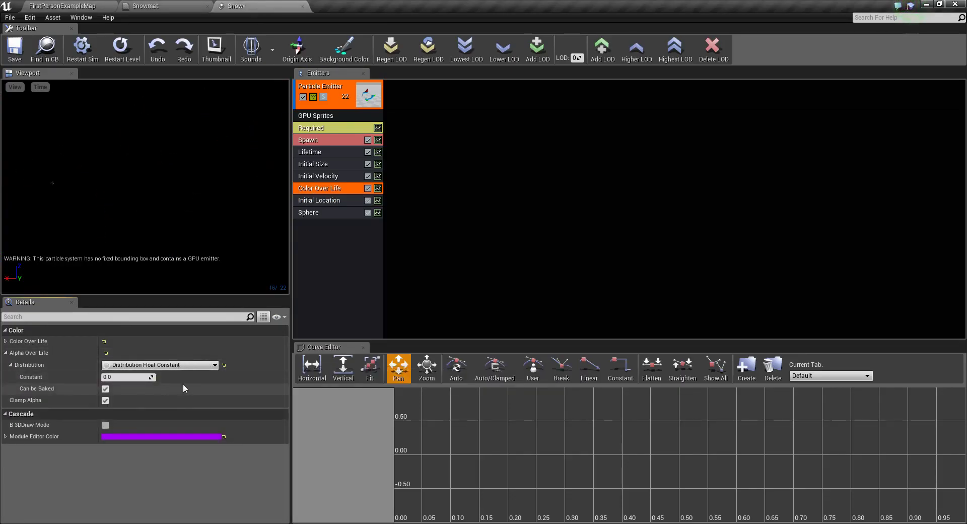
{"action": "left_click", "coordinate": [117, 377]}
{"action": "key", "text": "BackSpace"}
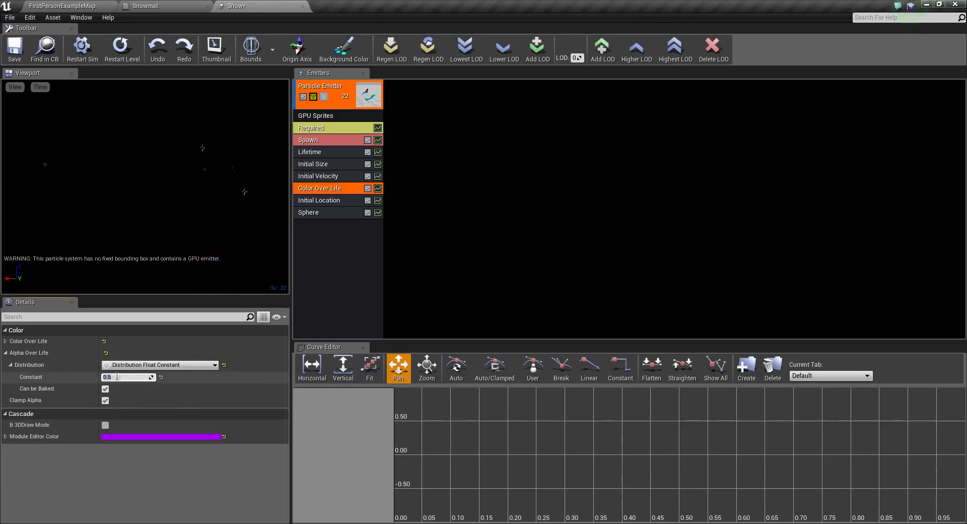
{"action": "key", "text": "Return"}
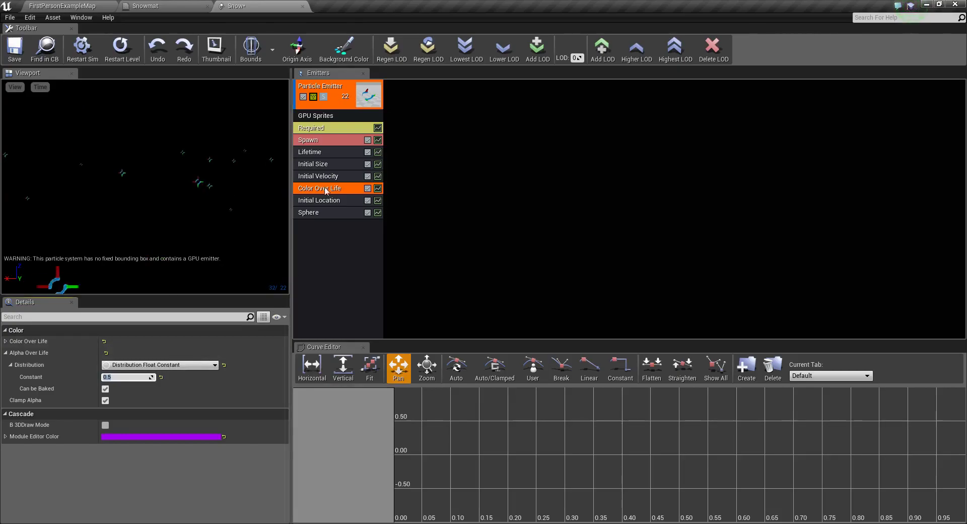
- Set Initial Size's Start Size Max X and Min X both to 5.0
{"action": "left_click", "coordinate": [323, 166]}
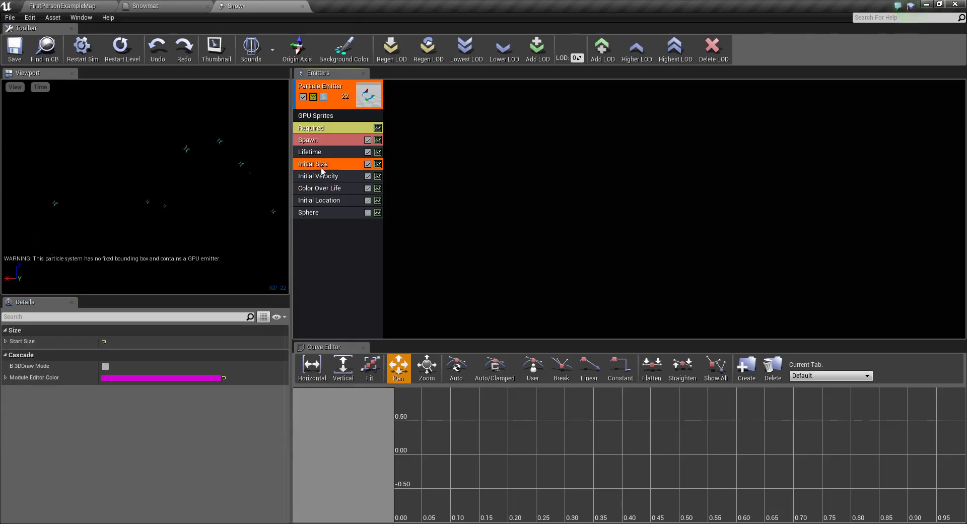
{"action": "left_click", "coordinate": [5, 341]}
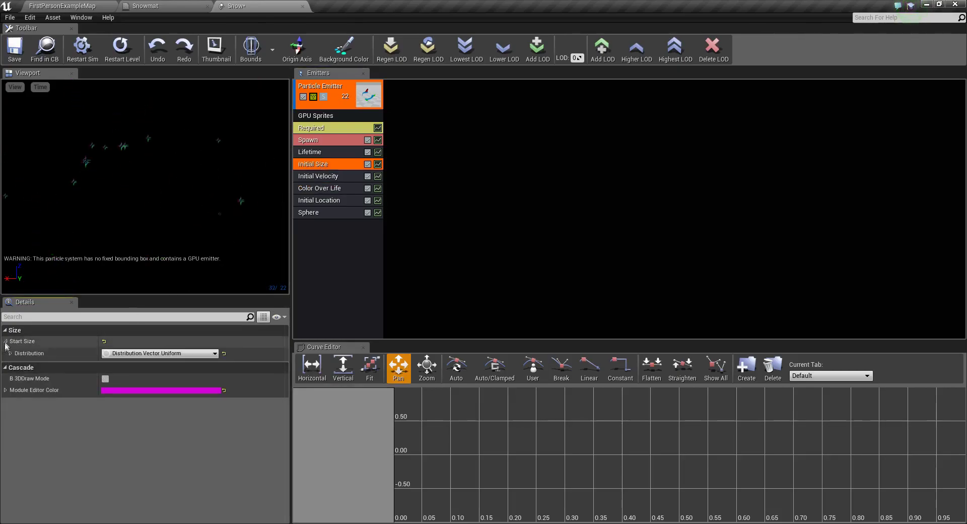
{"action": "left_click", "coordinate": [10, 353]}
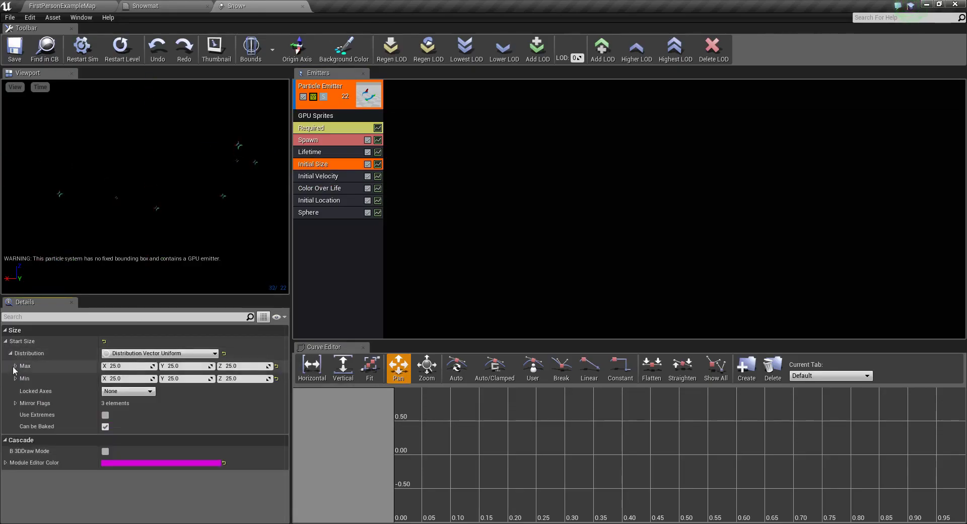
{"action": "left_click", "coordinate": [115, 366]}
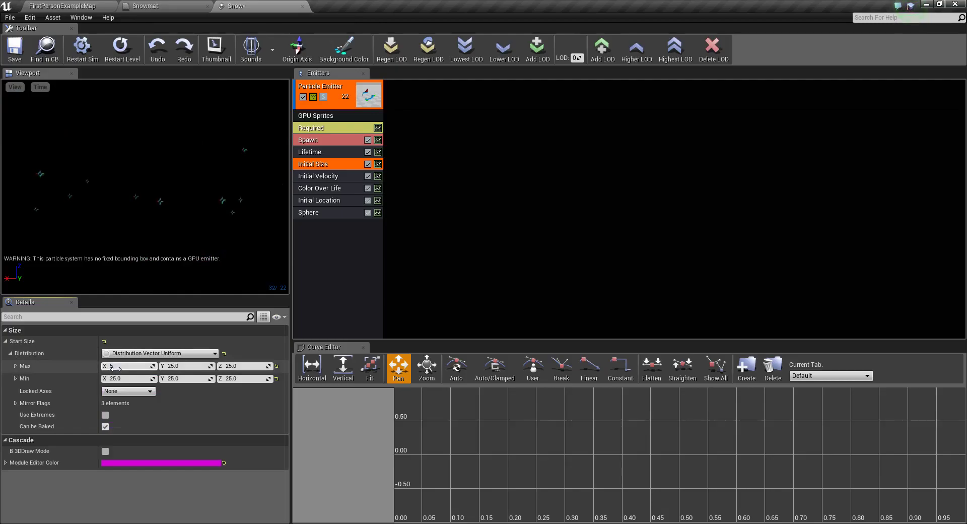
{"action": "left_click", "coordinate": [115, 378]}
{"action": "type", "text": "5"}
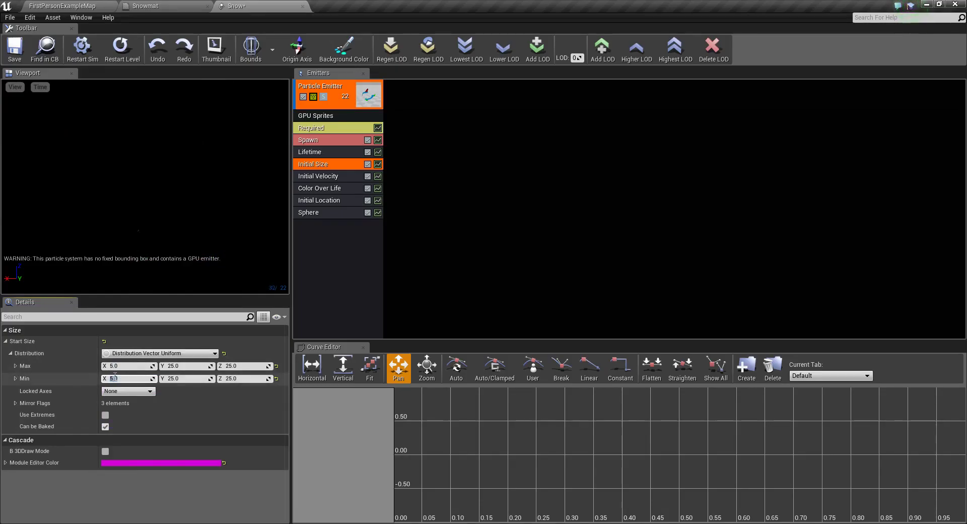
{"action": "key", "text": "Return"}
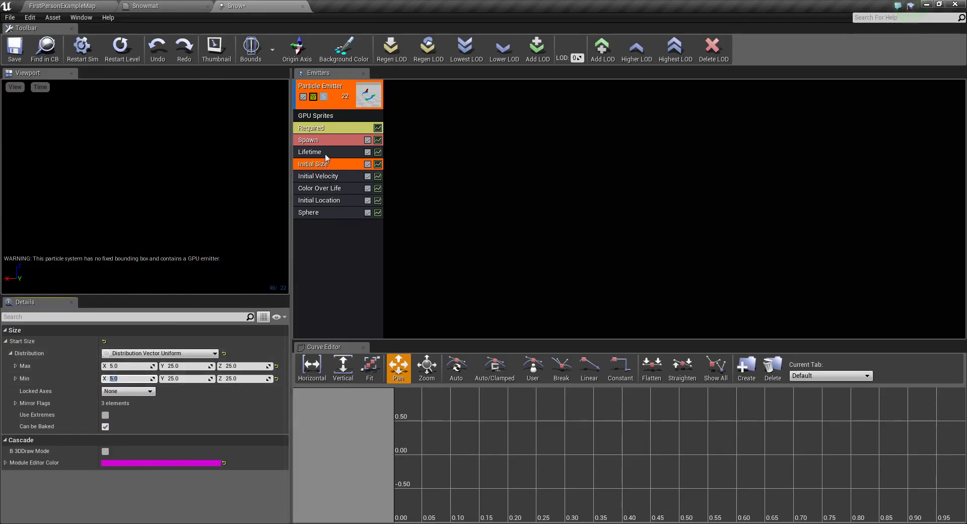
{"action": "left_click", "coordinate": [325, 154]}
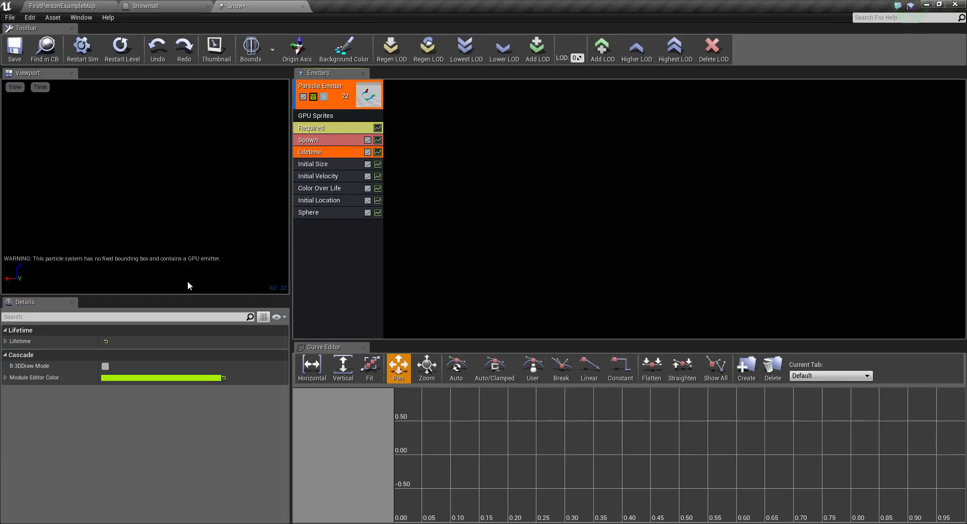
- Set the Lifetime distribution to a minimum of 5.0 and raise its maximum
{"action": "left_click", "coordinate": [6, 340]}
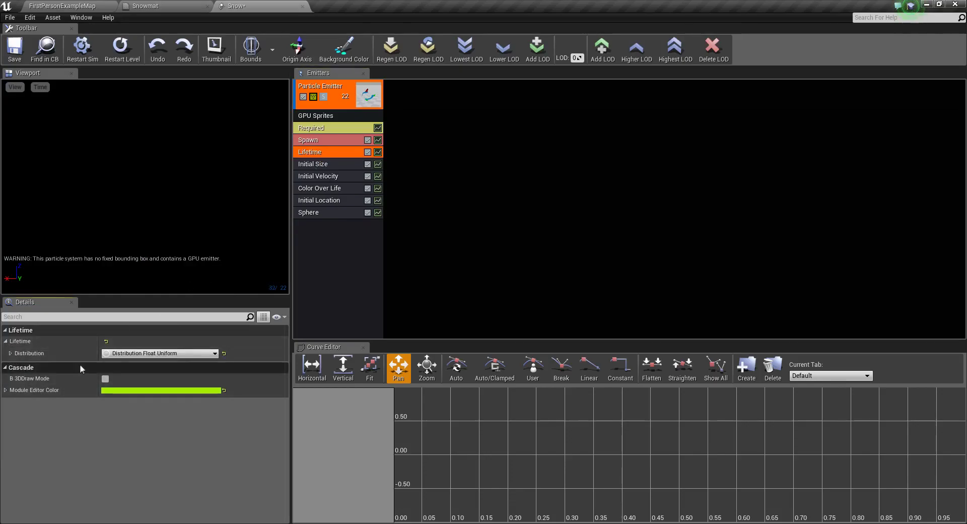
{"action": "left_click", "coordinate": [10, 353]}
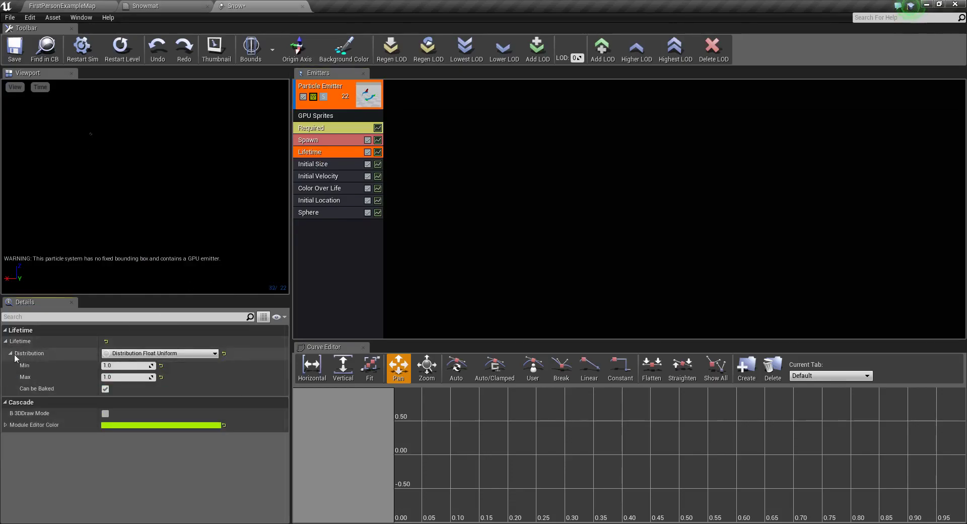
{"action": "left_click", "coordinate": [116, 378]}
{"action": "type", "text": "8"}
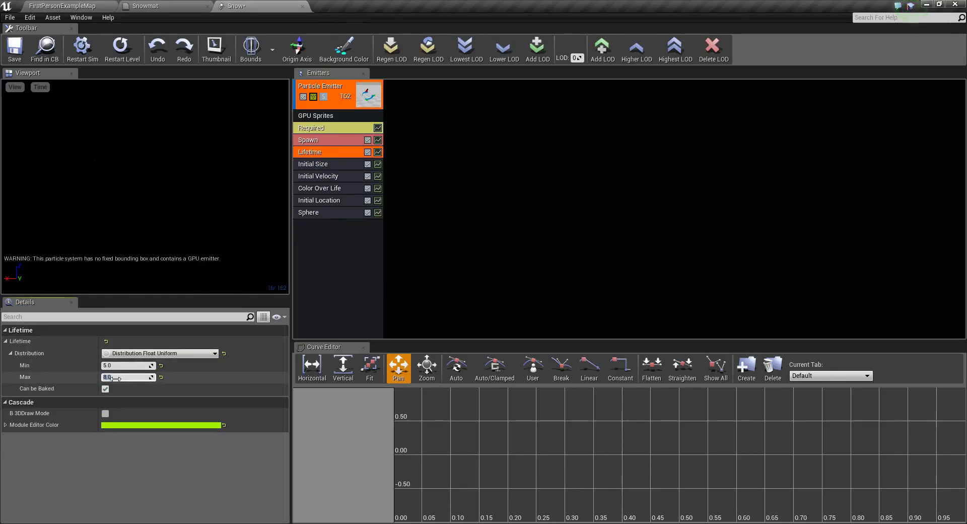
{"action": "left_click", "coordinate": [309, 141]}
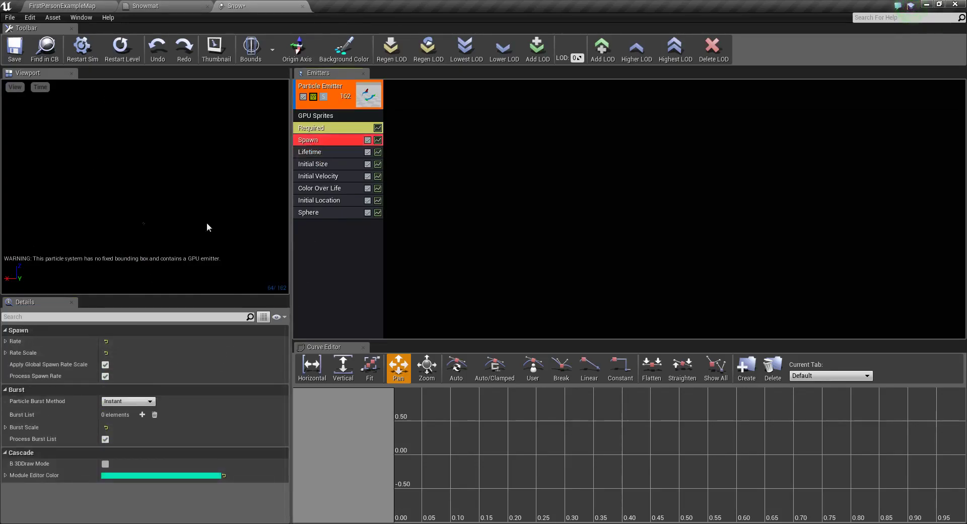
- Set the Spawn module's constant Rate to 2500
{"action": "left_click", "coordinate": [5, 342]}
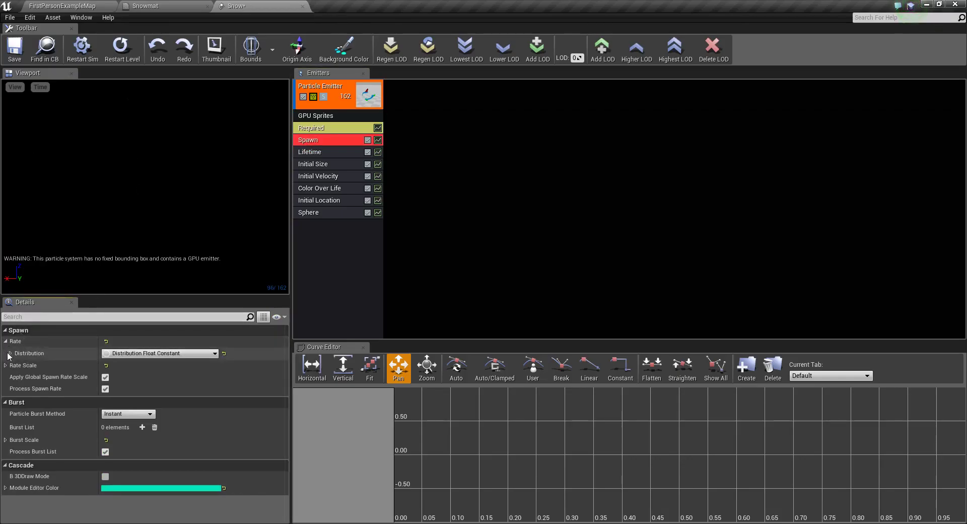
{"action": "left_click", "coordinate": [10, 353]}
{"action": "left_click", "coordinate": [107, 366]}
{"action": "type", "text": "25000"}
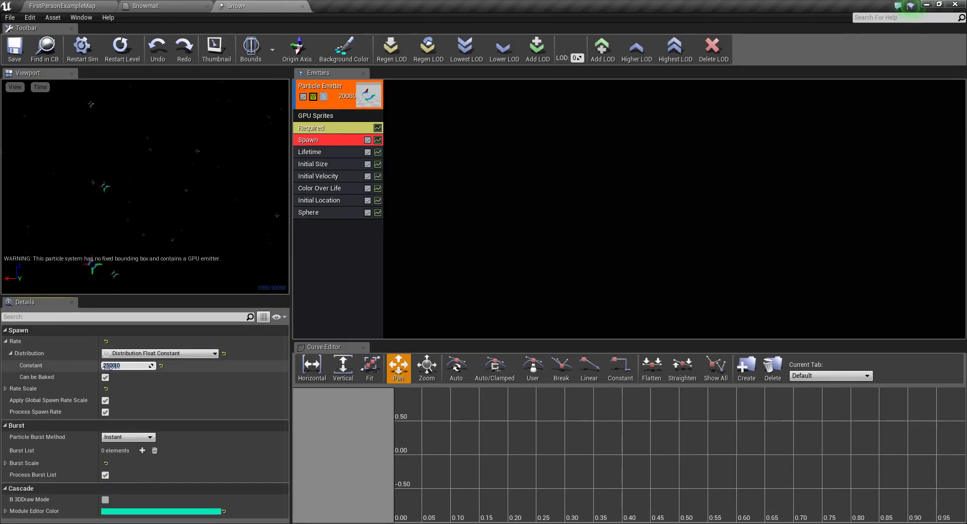
{"action": "type", "text": "2500"}
{"action": "key", "text": "Return"}
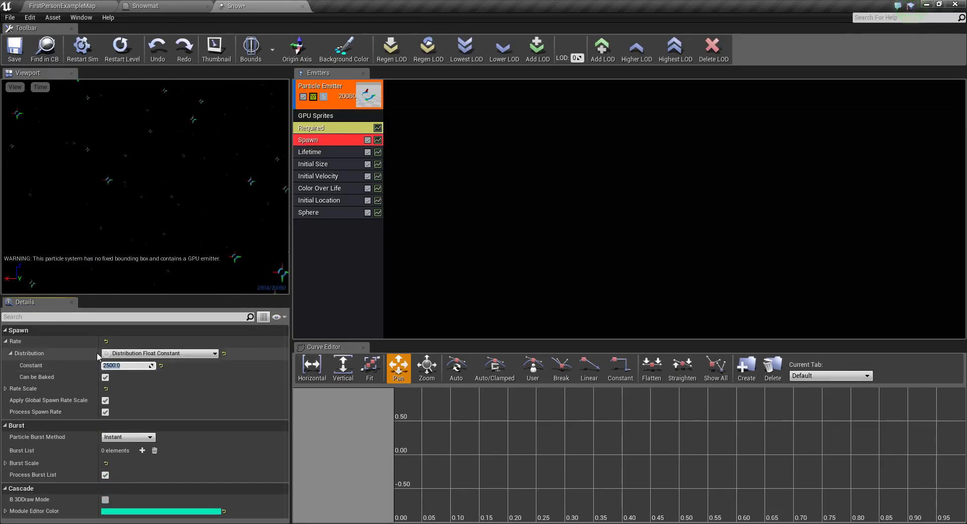
{"action": "left_click", "coordinate": [312, 130]}
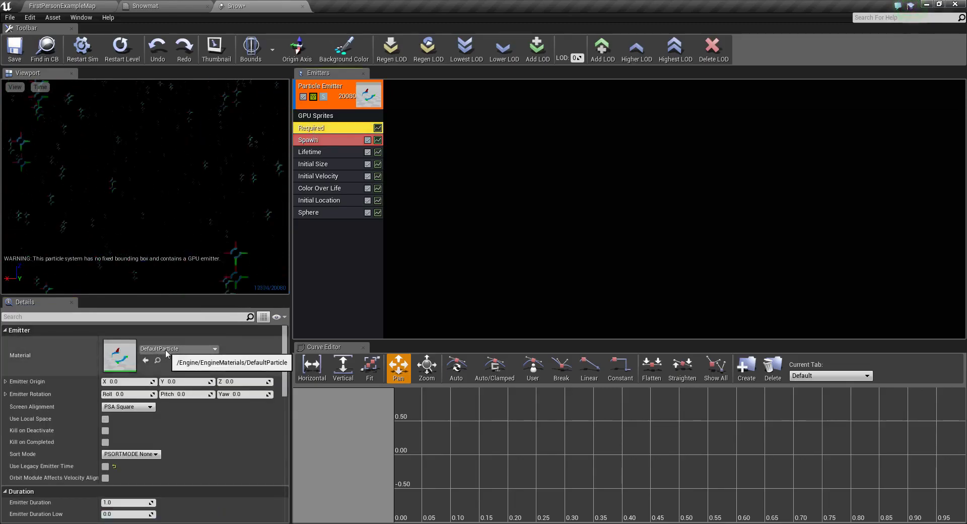
- Assign the Snowmat material, roll the emitter 180, fix its bounds, and return to FirstPersonExampleMap
{"action": "left_click", "coordinate": [166, 350]}
{"action": "type", "text": "sn"}
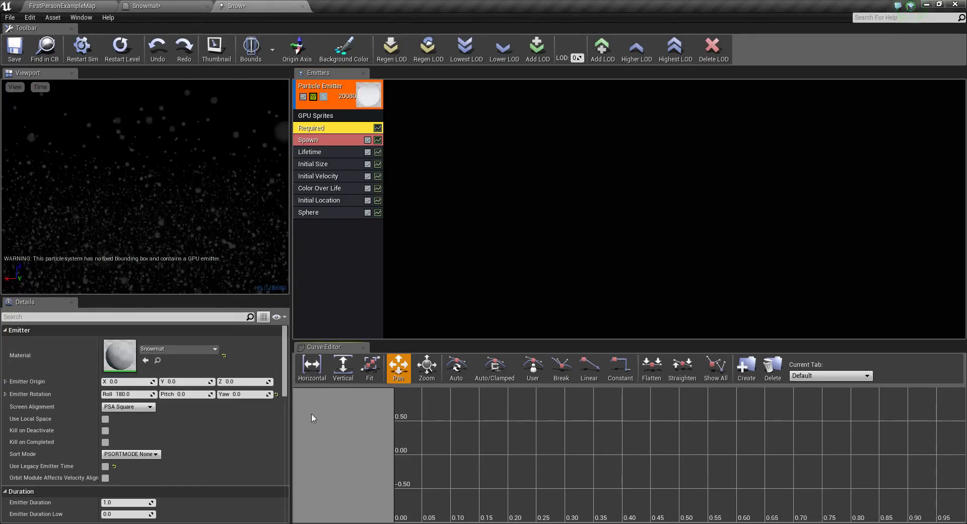
{"action": "left_click", "coordinate": [284, 71]}
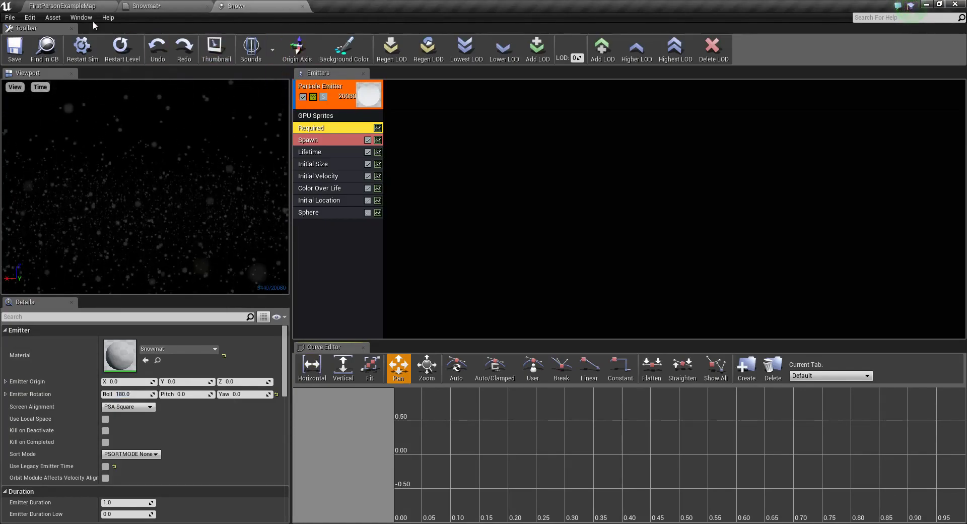
{"action": "left_click", "coordinate": [77, 6]}
- Save Snow and Snowmat, then place the Snow emitter in the level at Z 800
{"action": "left_click", "coordinate": [129, 427]}
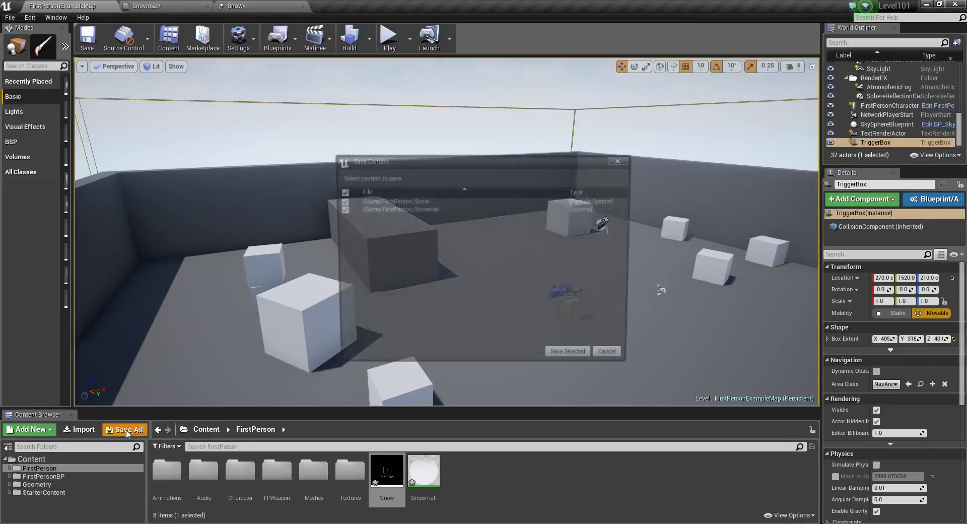
{"action": "left_click", "coordinate": [561, 366]}
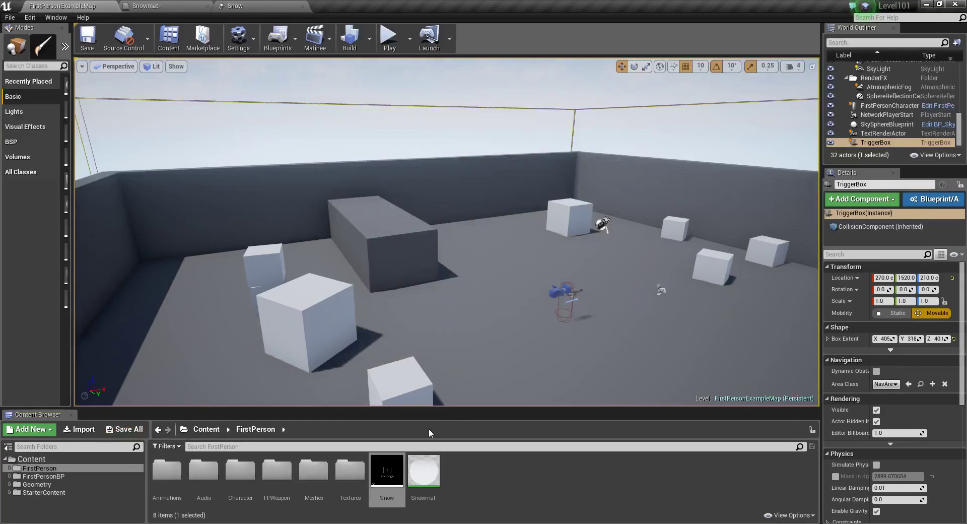
{"action": "left_click_drag", "start_coordinate": [386, 469], "coordinate": [519, 352]}
{"action": "left_click_drag", "start_coordinate": [571, 295], "coordinate": [599, 142]}
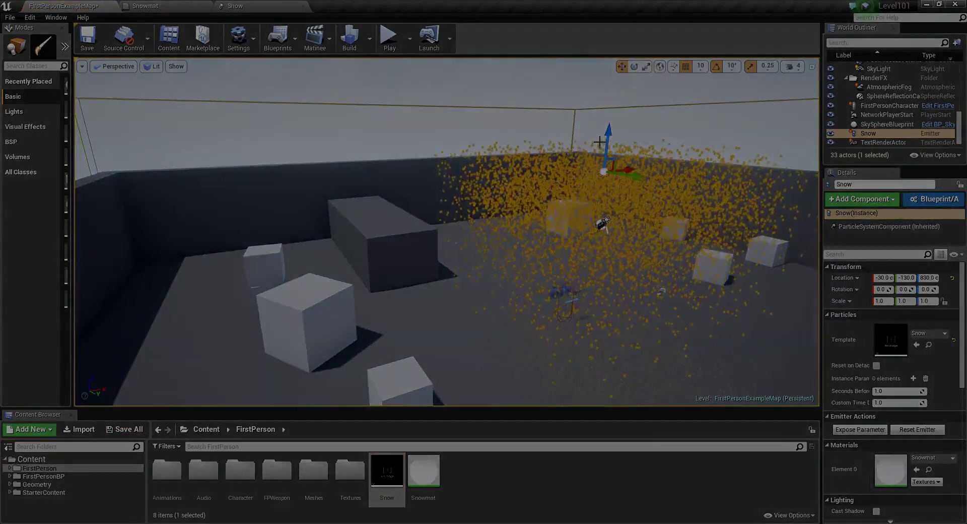